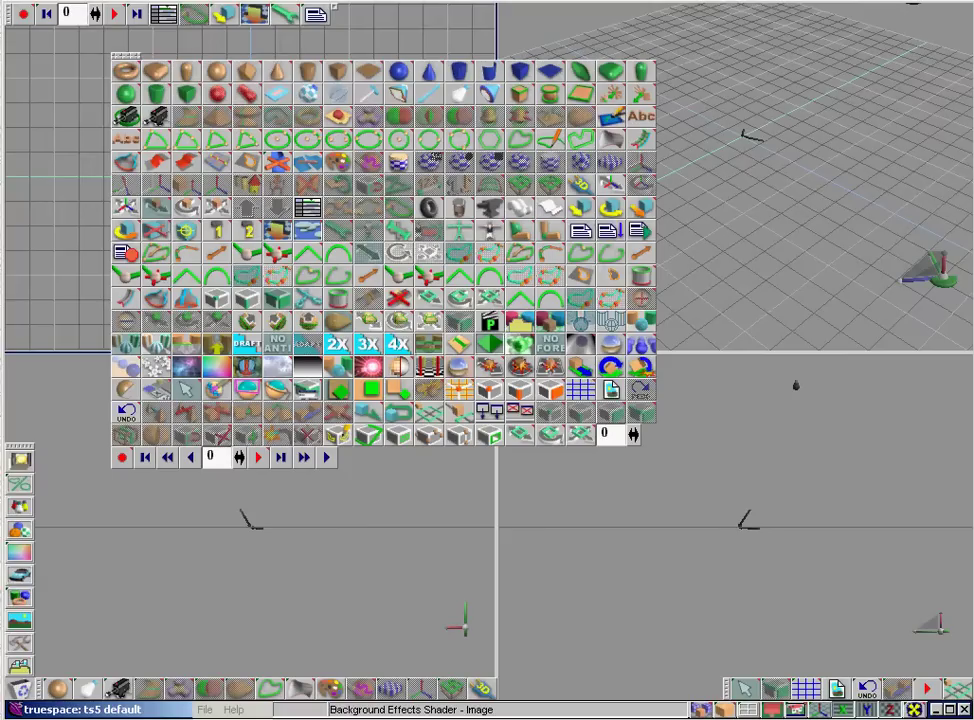
Open the image browser for the scene's background image and browse to the My Pictures folder
right_click(20, 597)
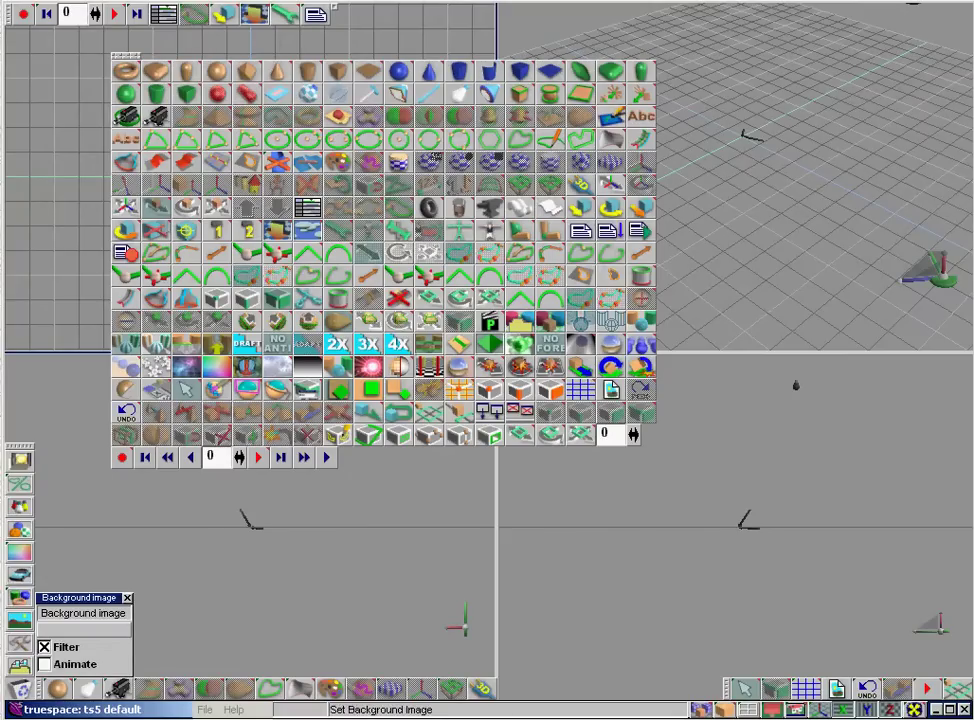
click(83, 628)
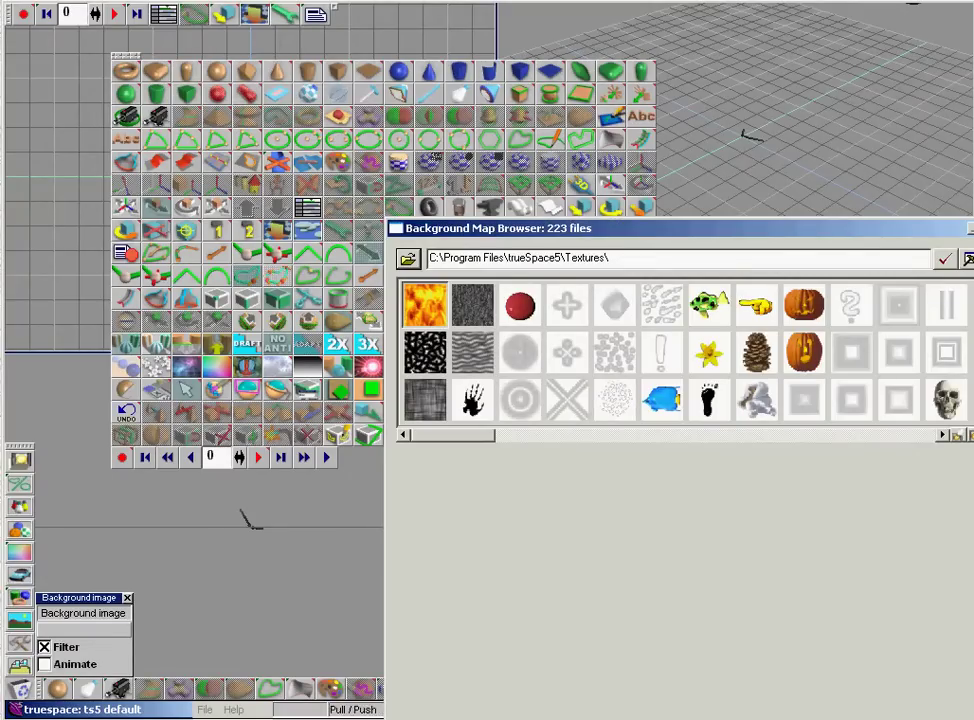
click(408, 259)
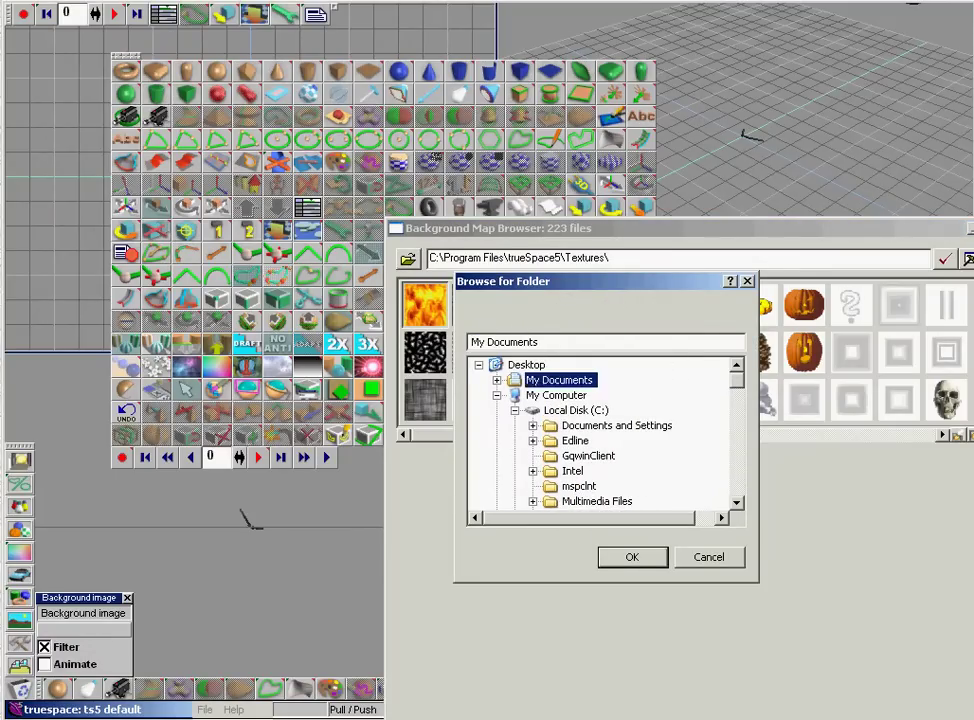
click(570, 440)
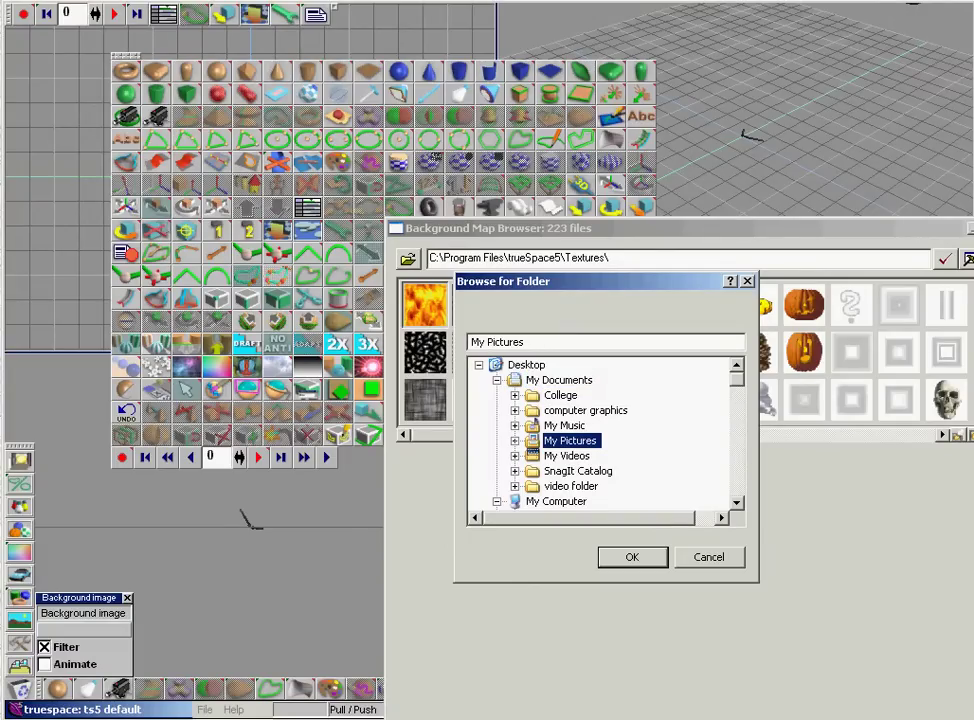
key(Return)
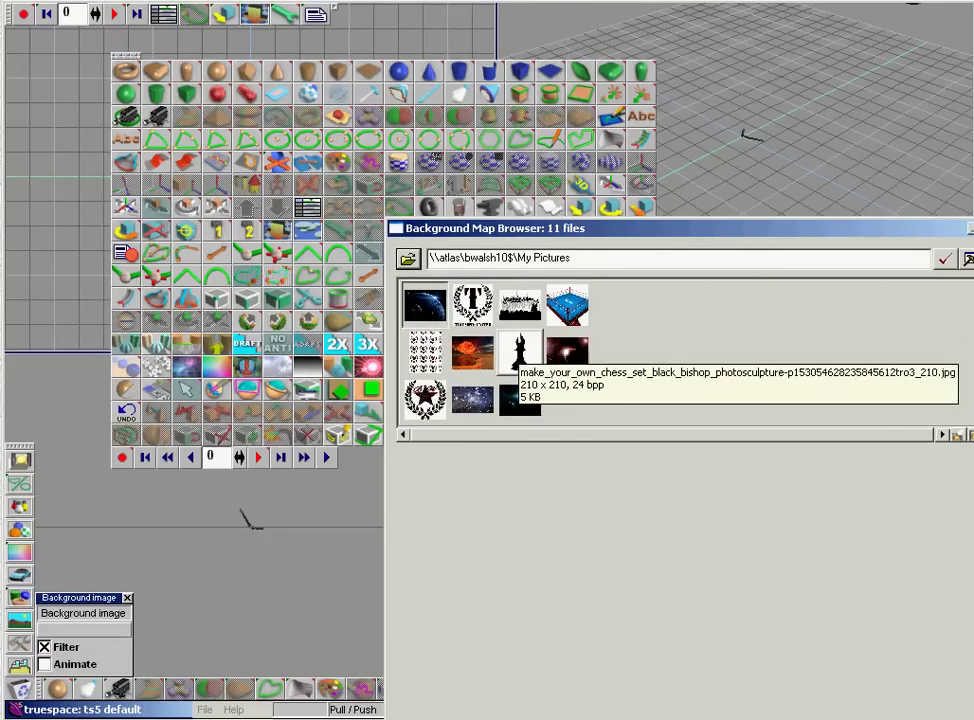
Load the black bishop chess piece picture as the background image and close the background image settings
right_click(521, 354)
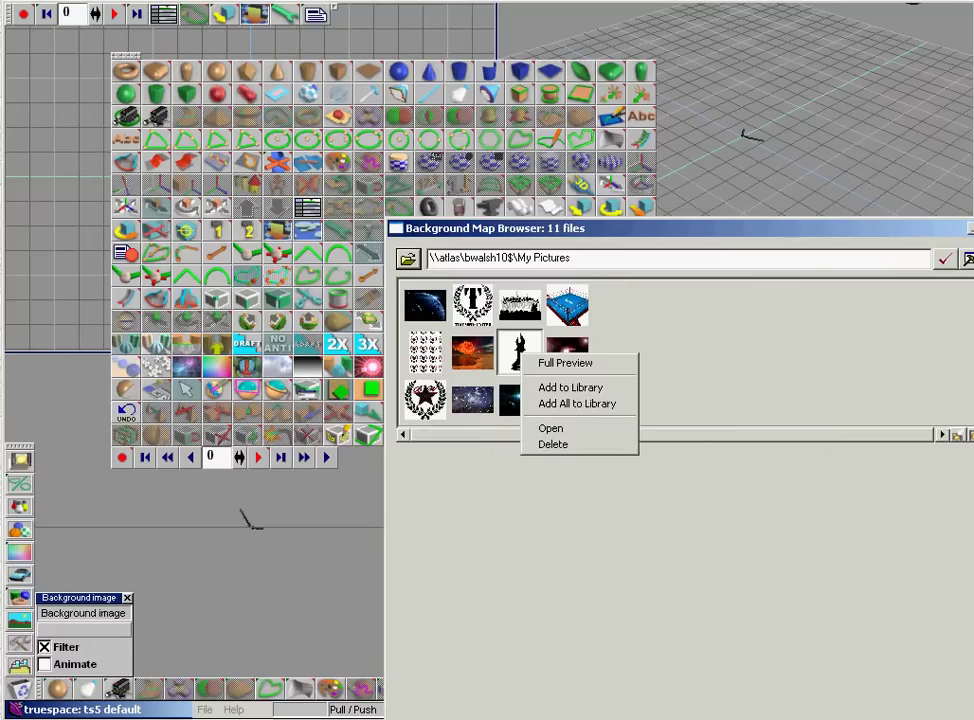
click(551, 428)
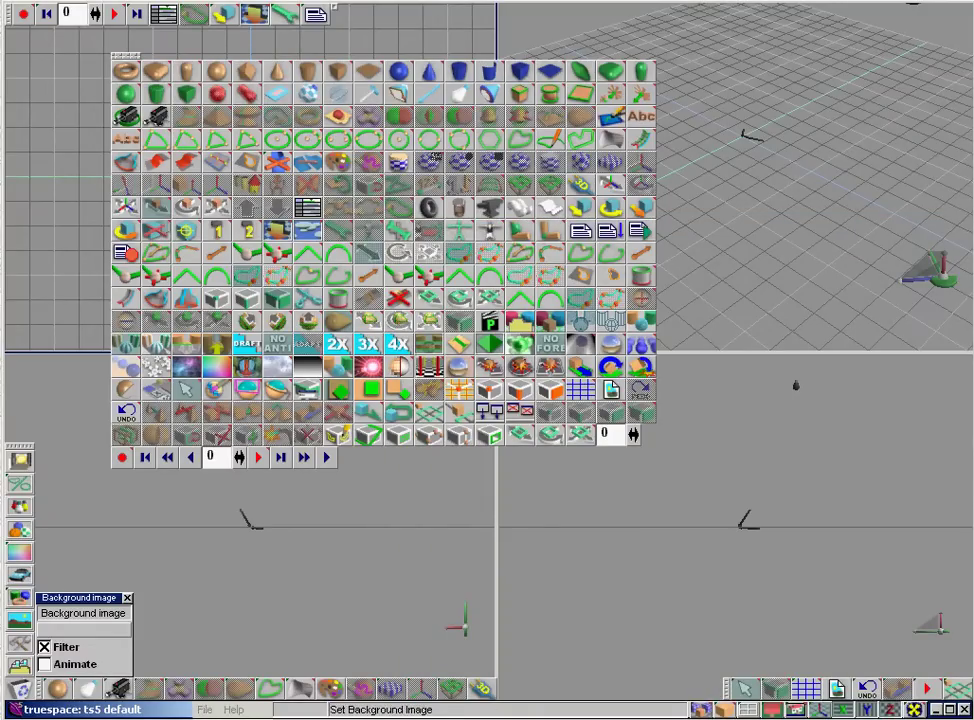
click(83, 612)
double_click(520, 348)
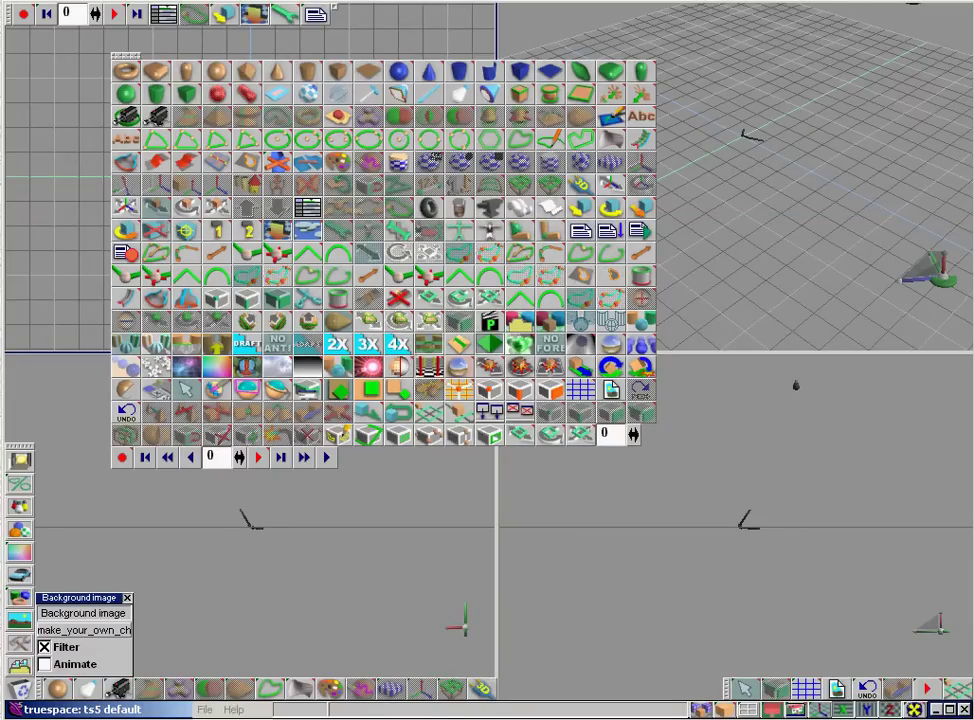
click(127, 598)
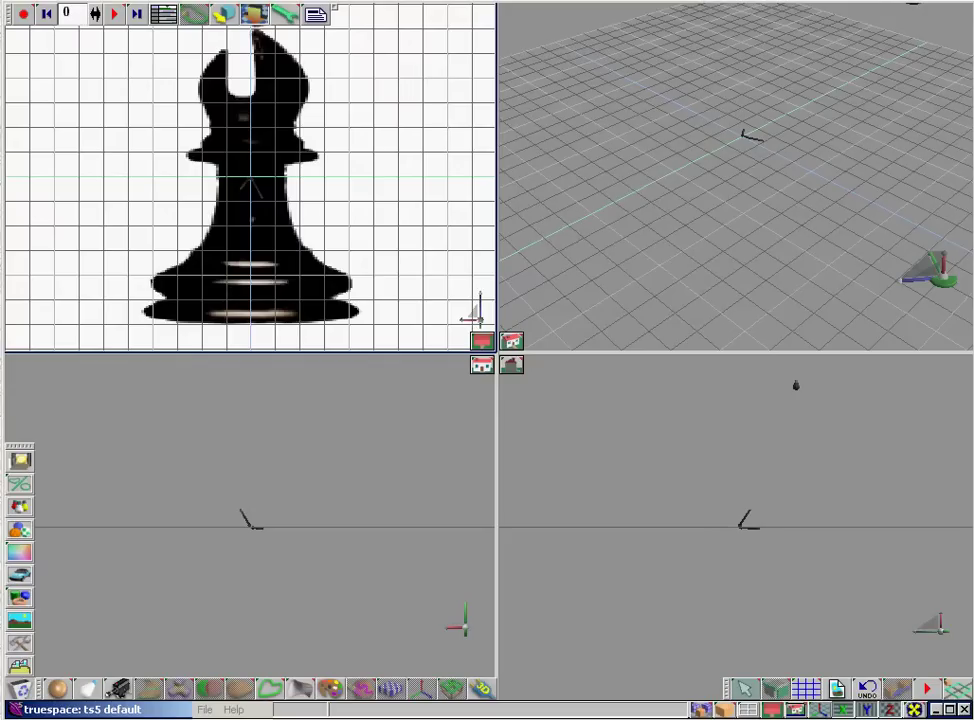
Shift the dividers between the four views to narrow the bishop reference view and enlarge the perspective view
drag(496, 352, 362, 337)
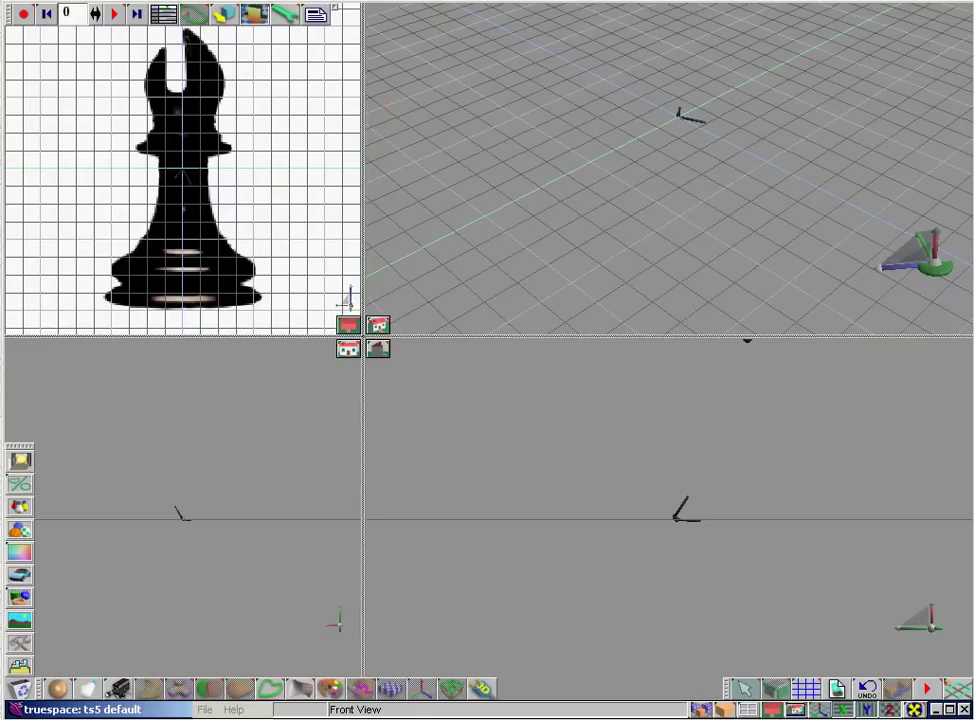
drag(362, 337, 361, 332)
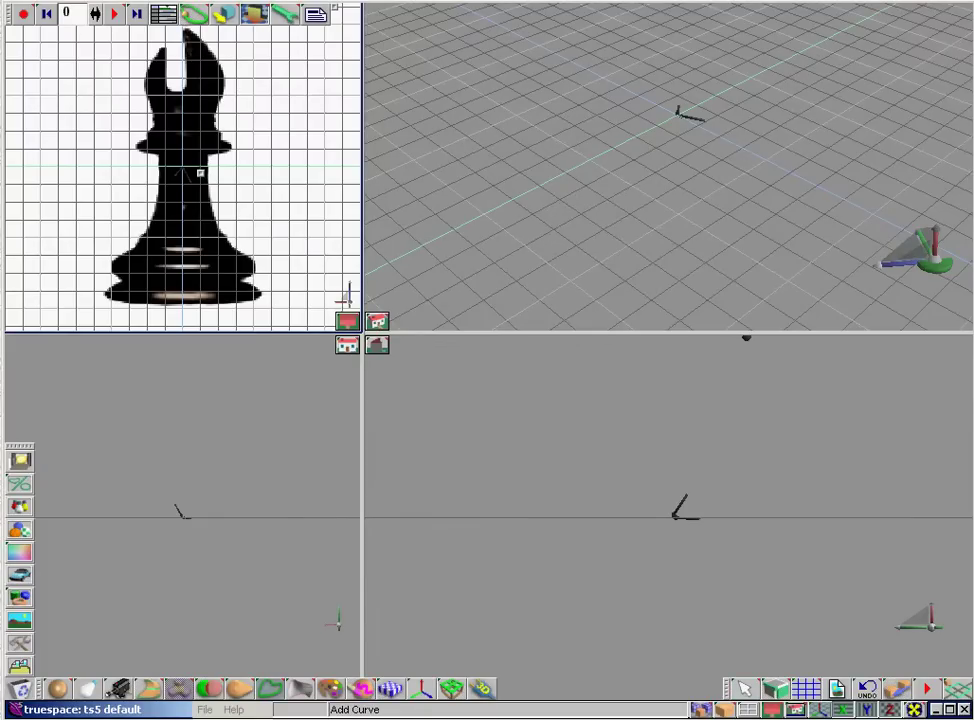
Trace the left half of the bishop's stem and base with curve points and turn the closed curve into a solid shape
click(158, 165)
click(158, 188)
click(160, 208)
click(153, 225)
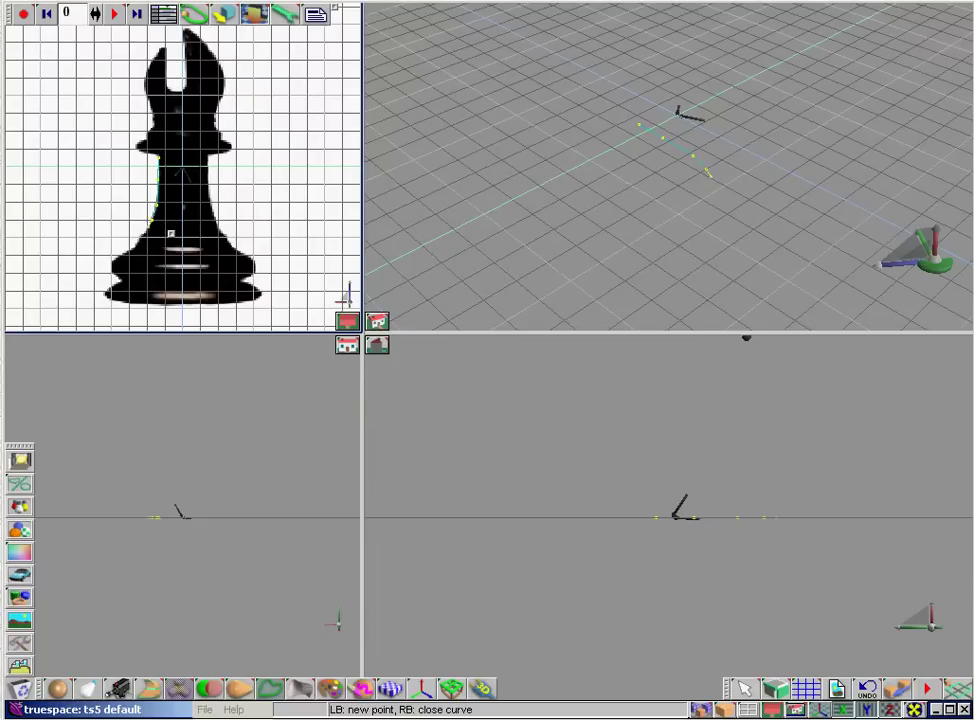
click(165, 252)
click(124, 253)
click(118, 260)
click(114, 266)
click(111, 275)
click(108, 286)
click(106, 296)
click(148, 304)
click(160, 309)
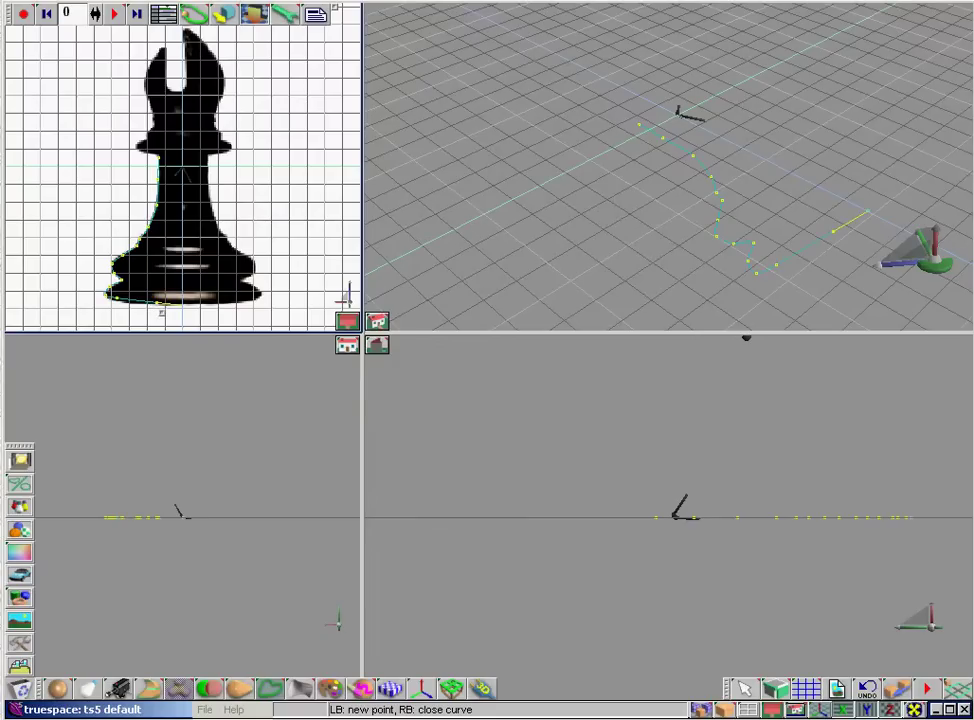
click(162, 312)
click(172, 153)
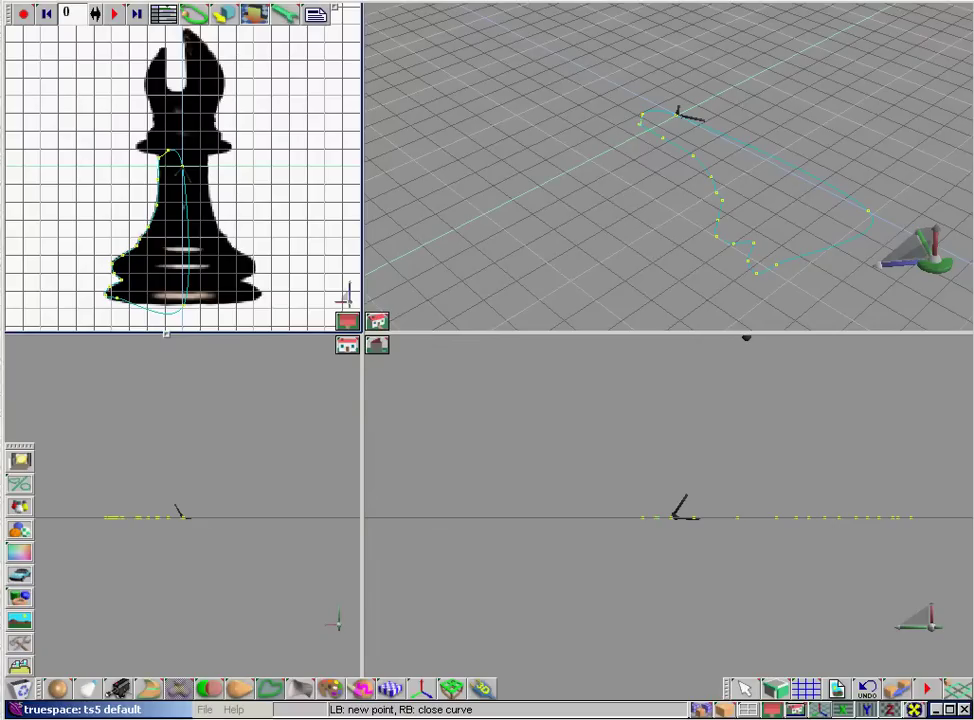
key(space)
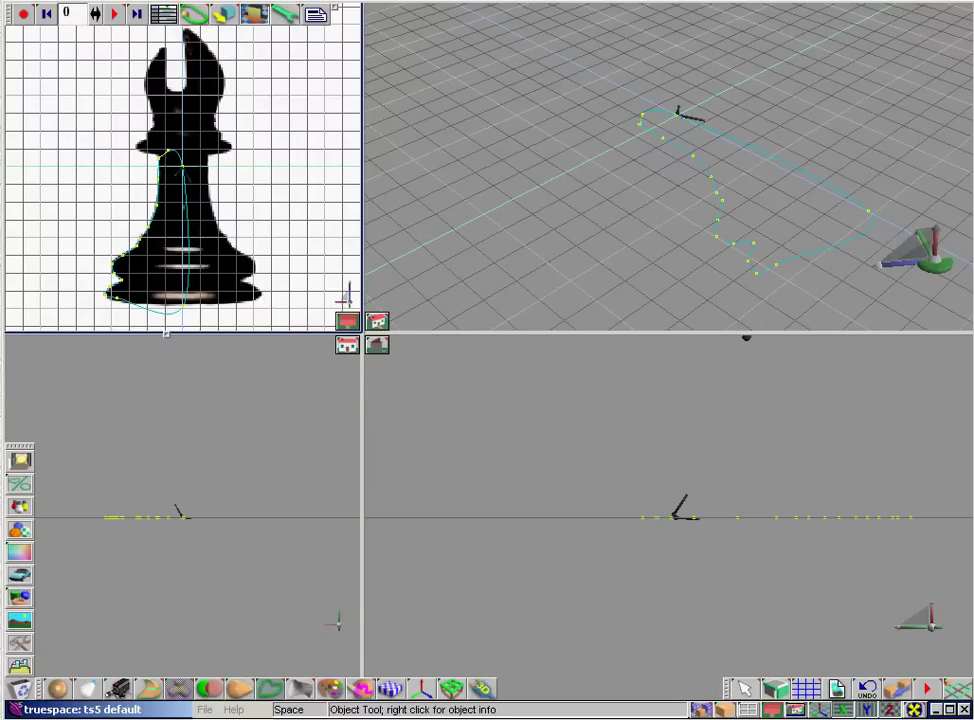
Lathe the traced face 360 degrees with 16 segments and radius 2 around the bishop's vertical centre line
key(ctrl+p)
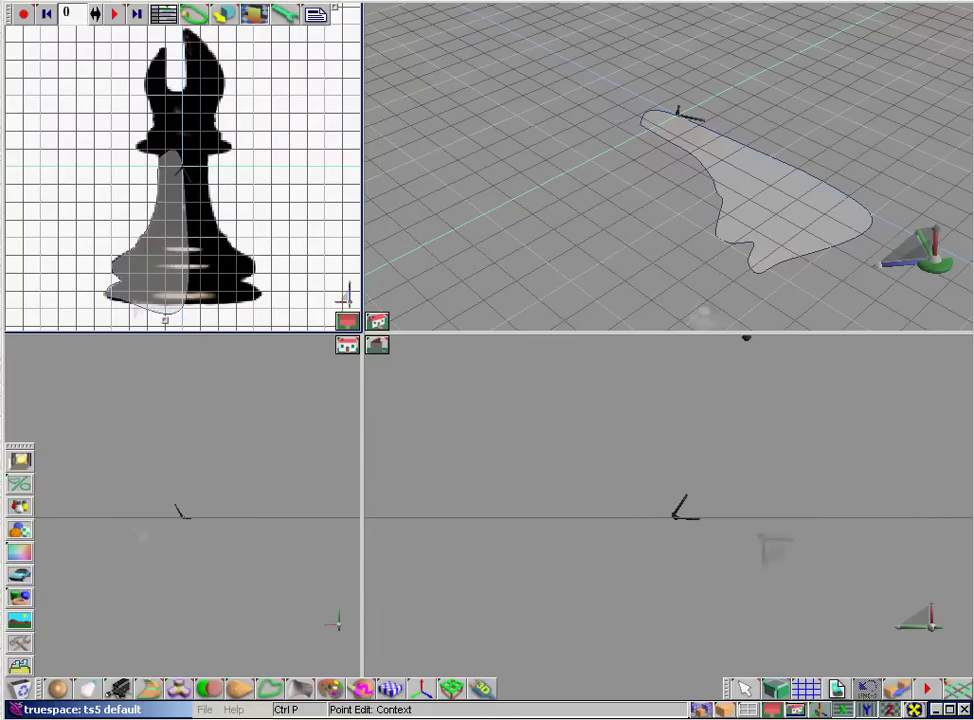
click(745, 195)
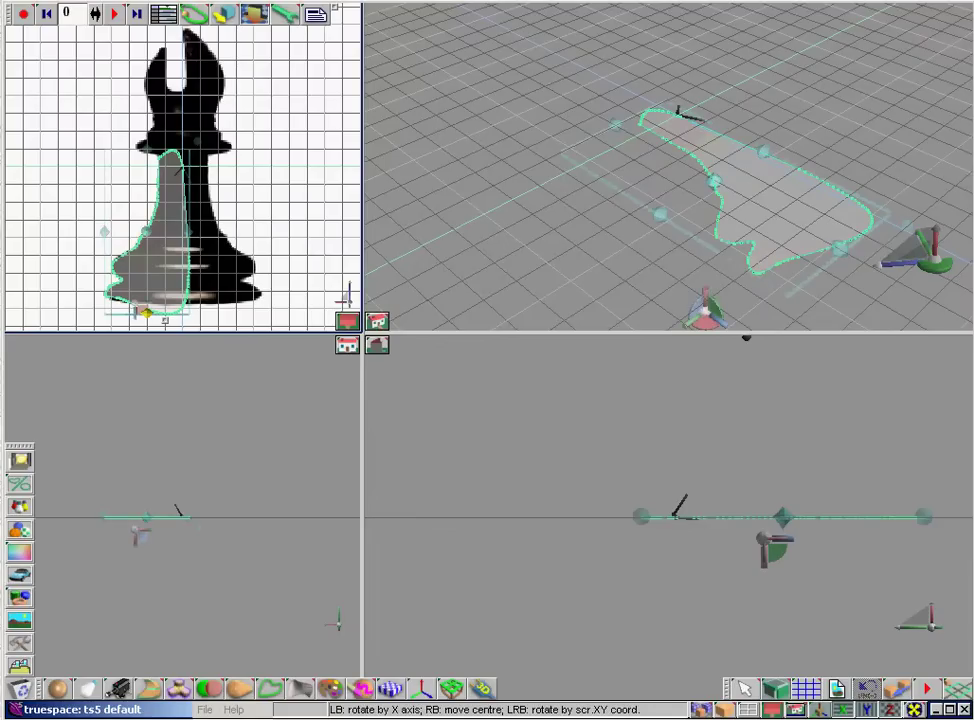
drag(148, 688, 148, 620)
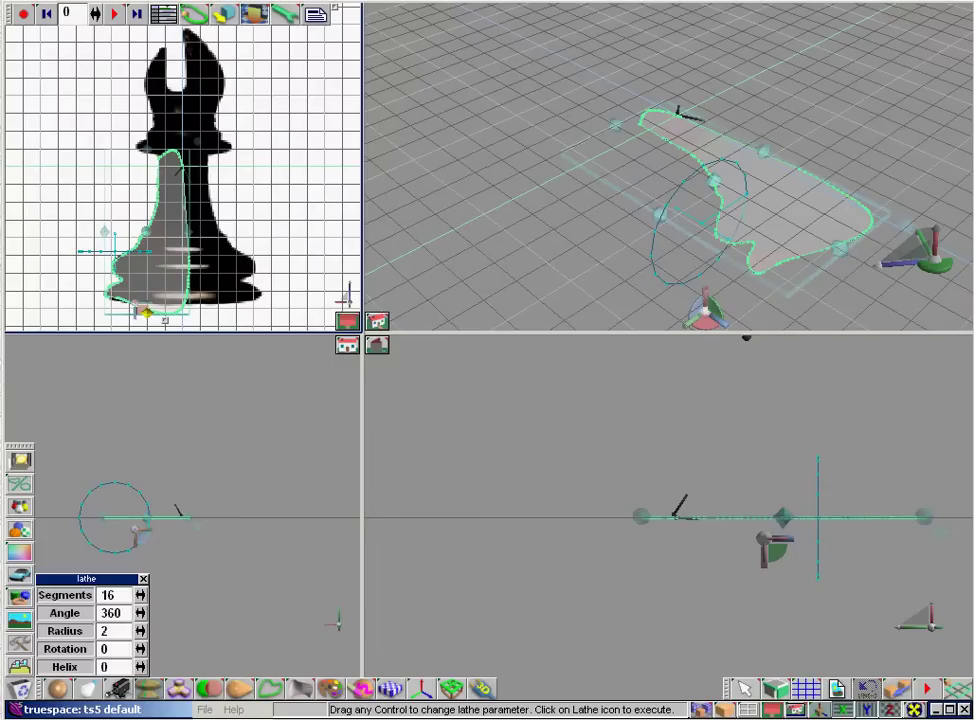
drag(140, 649, 237, 649)
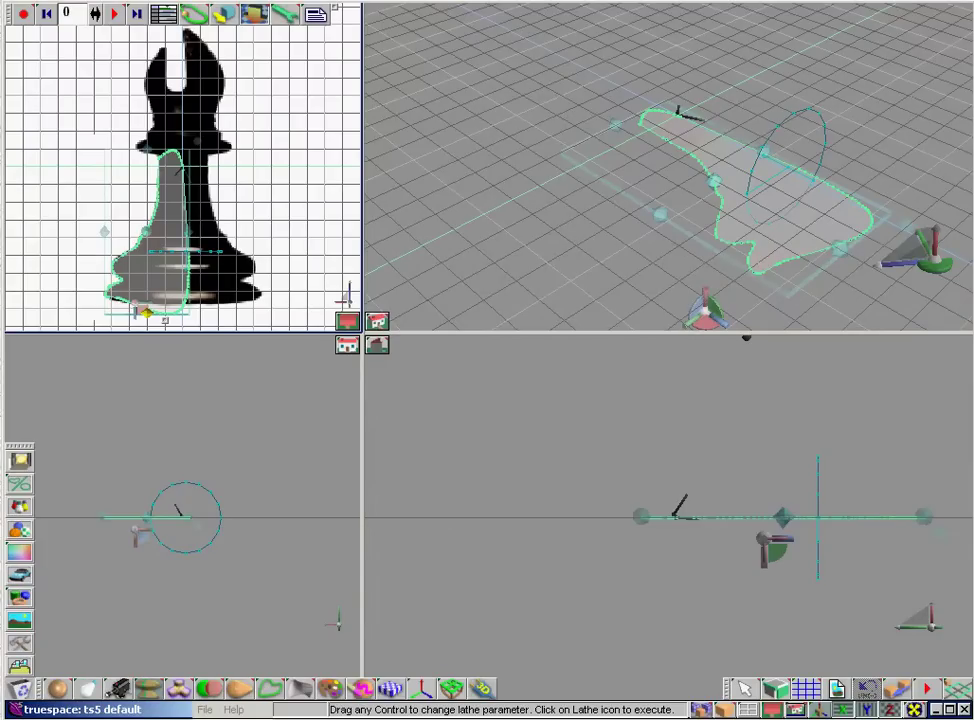
click(148, 688)
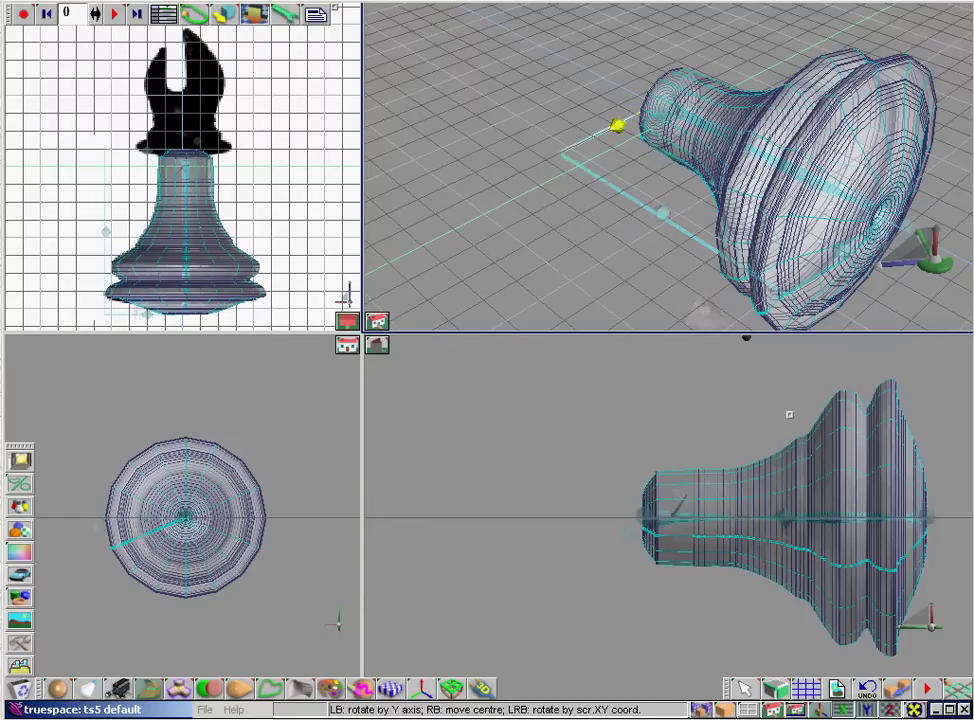
Try to rotate the lathed body while point editing is active, and return to editing it as a whole object
click(620, 124)
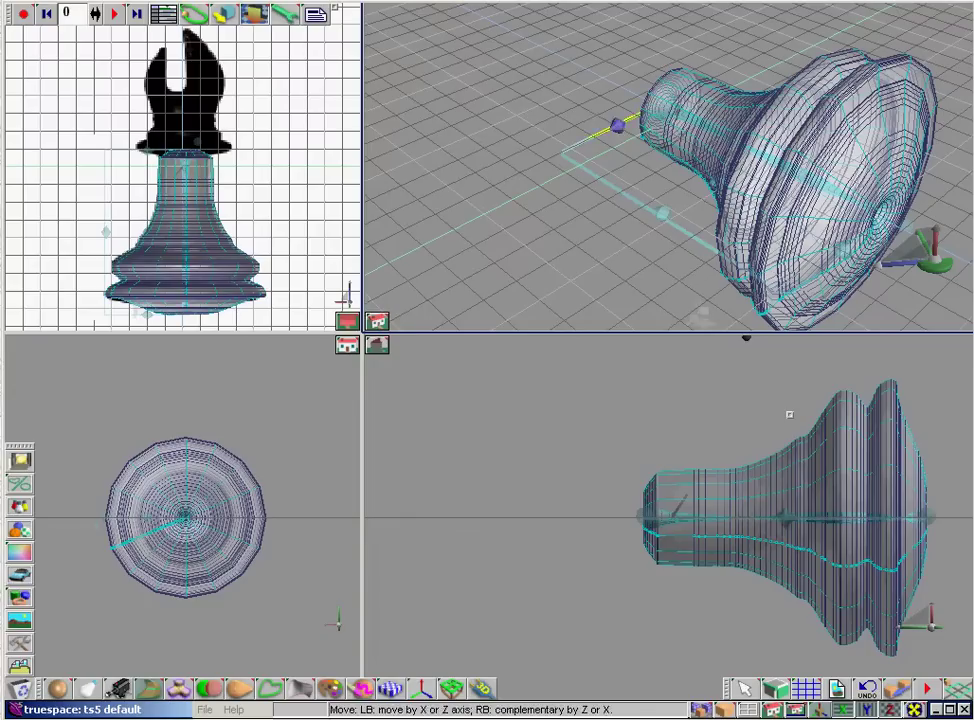
key(r)
mouse_move(618, 136)
mouse_down()
mouse_move(646, 35)
mouse_move(617, 120)
mouse_up()
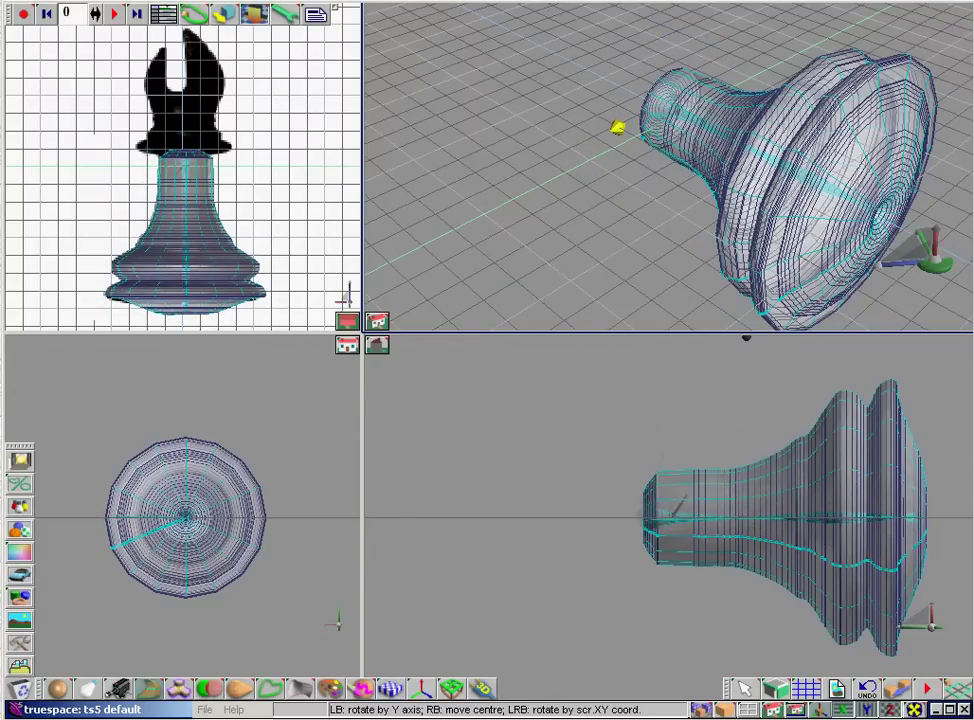
click(789, 413)
key(space)
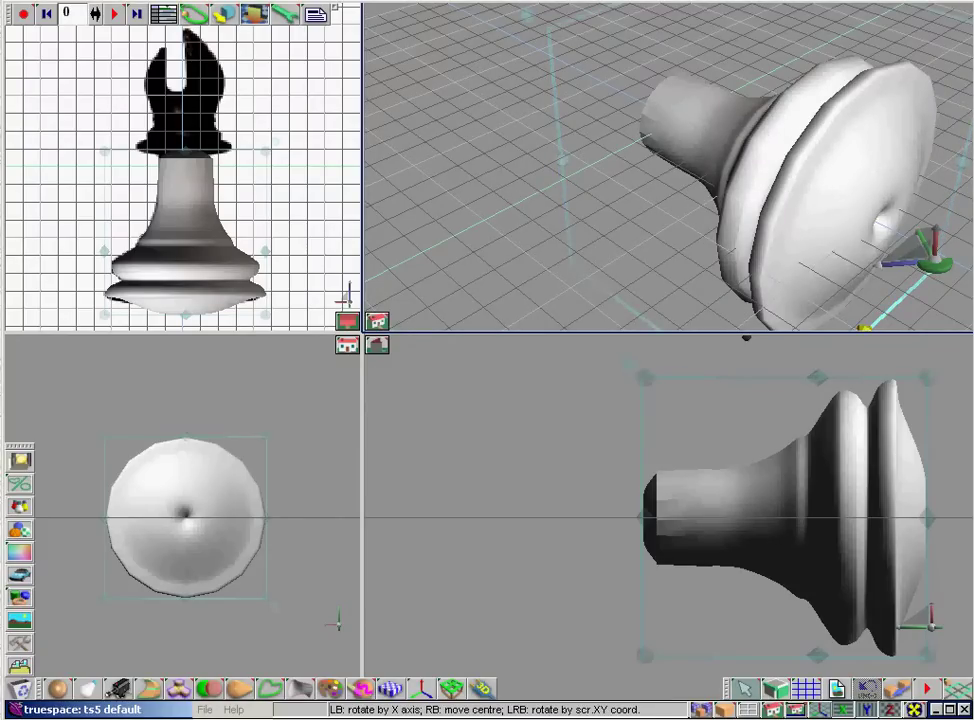
Stand the lathed body upright on the grid and scale it down to about half its size
drag(746, 338, 746, 338)
key(m)
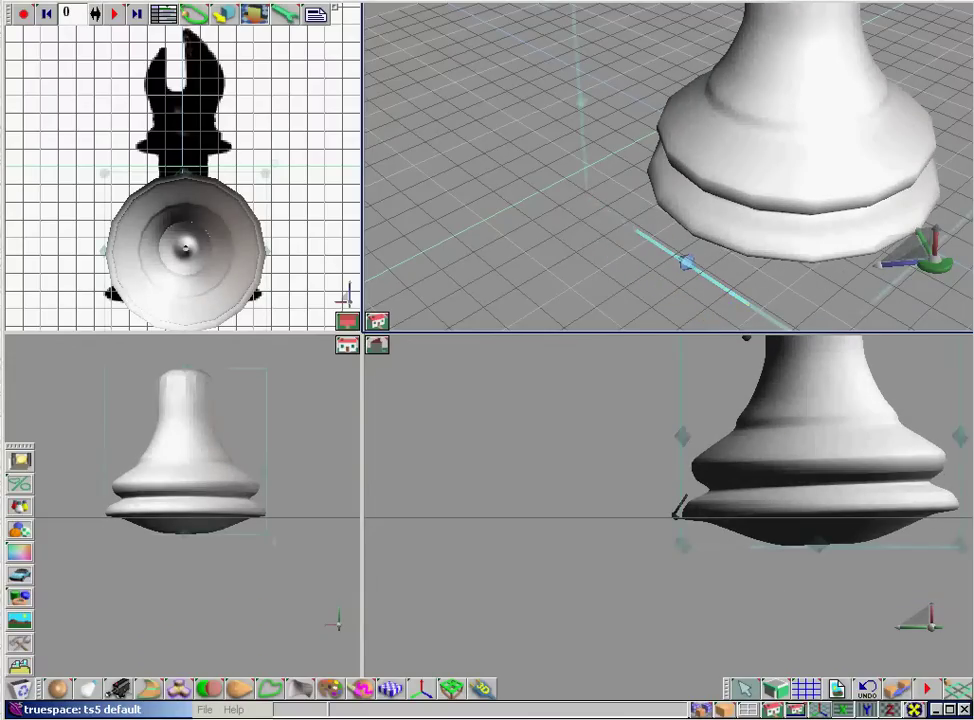
key(r)
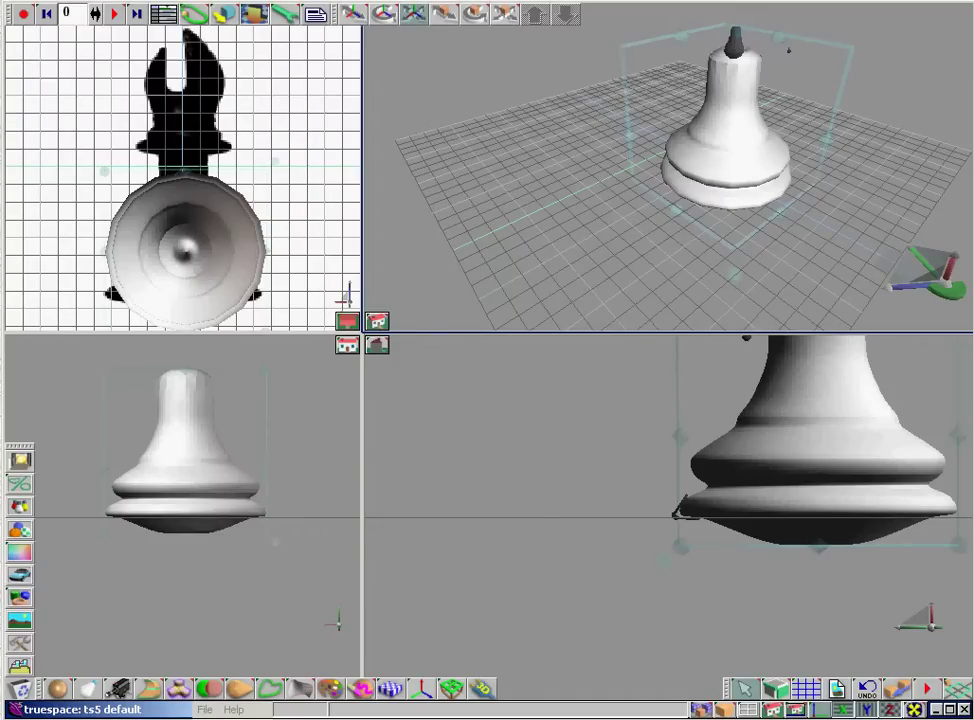
mouse_move(788, 48)
mouse_down()
mouse_move(780, 58)
mouse_move(788, 48)
mouse_up()
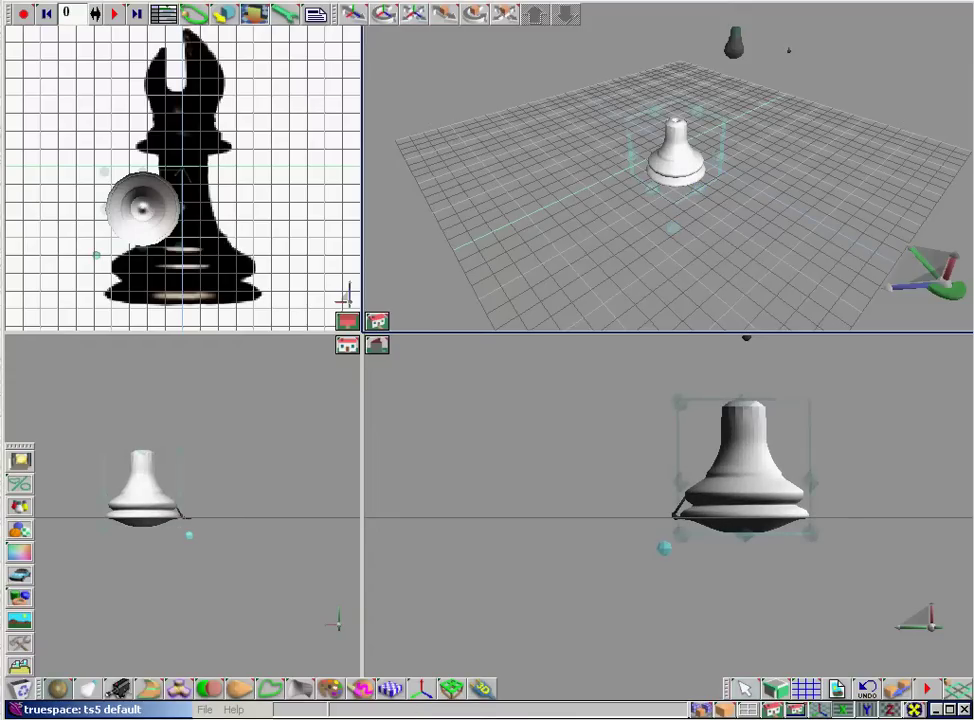
Add a sphere, flatten it into a thin disc and centre it on top of the stem as a collar
click(58, 688)
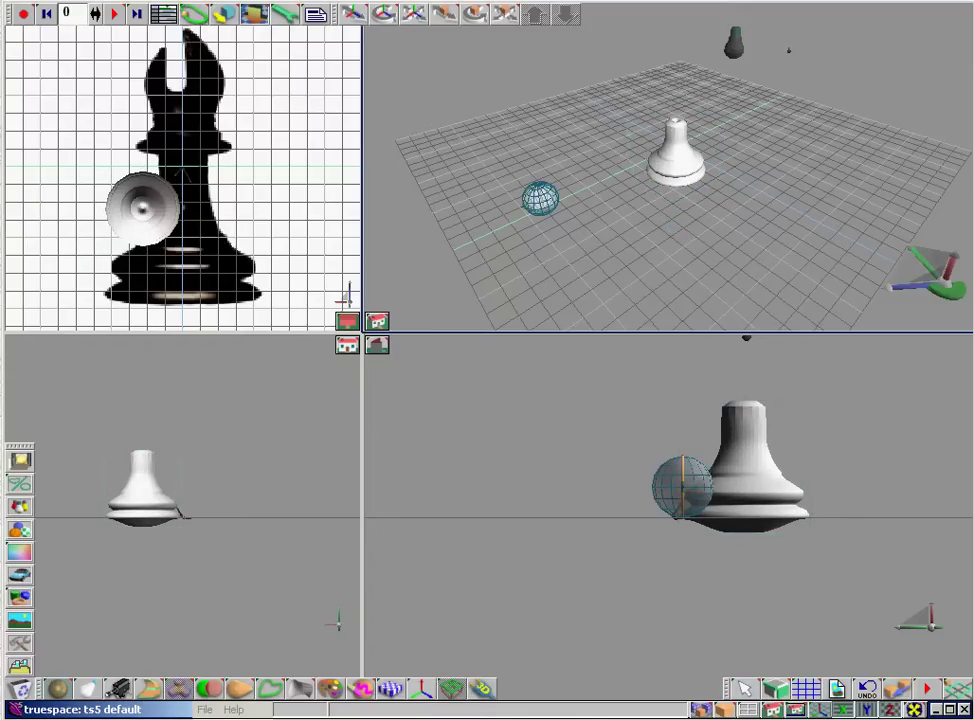
mouse_move(410, 140)
mouse_down()
mouse_move(520, 387)
mouse_move(414, 161)
mouse_up()
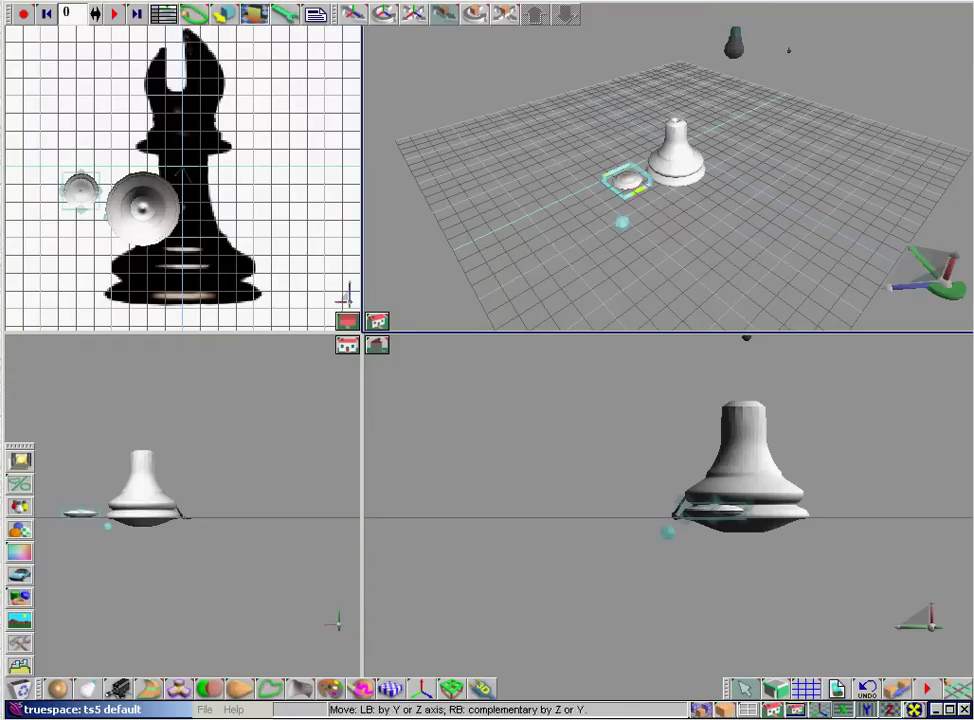
right_drag(414, 161, 414, 100)
drag(414, 100, 470, 102)
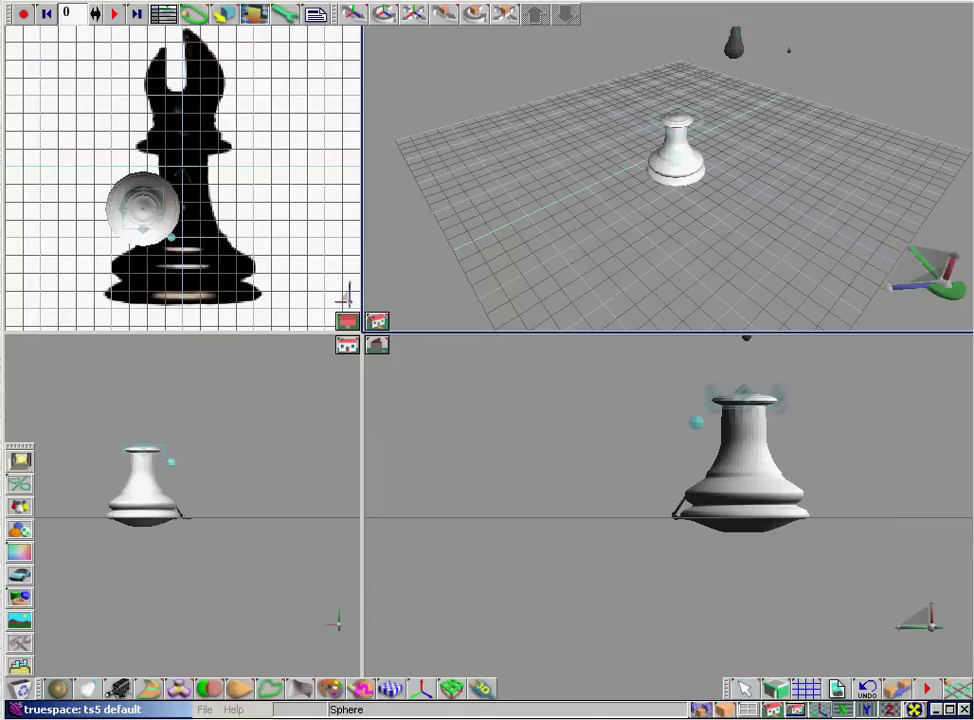
Add a second sphere, flatten it into a disc and stack it centred just above the first collar
click(58, 689)
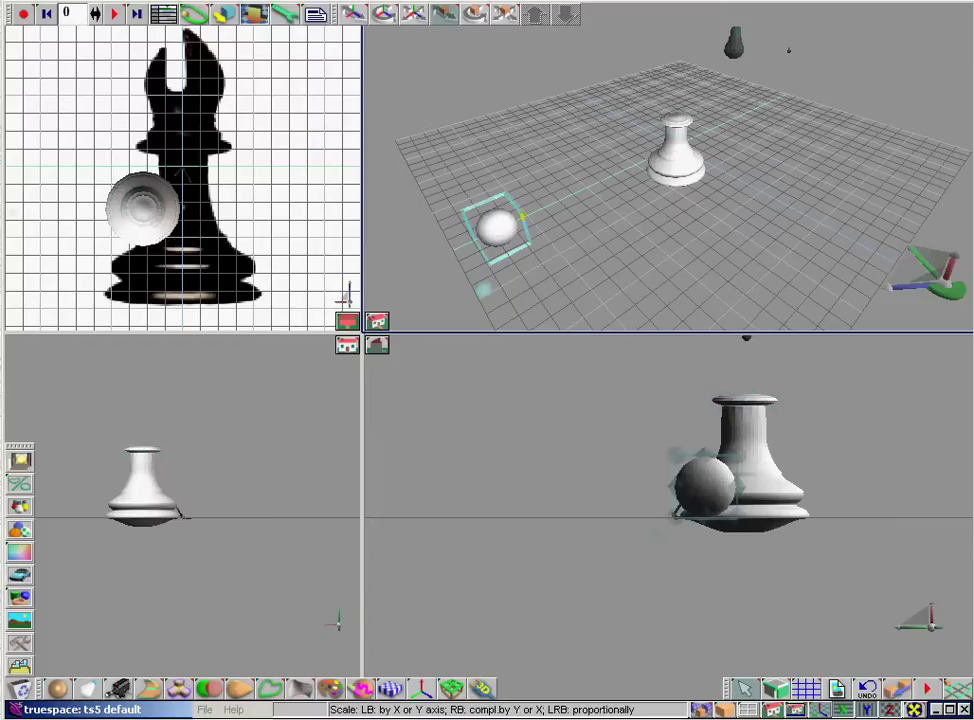
drag(386, 183, 384, 177)
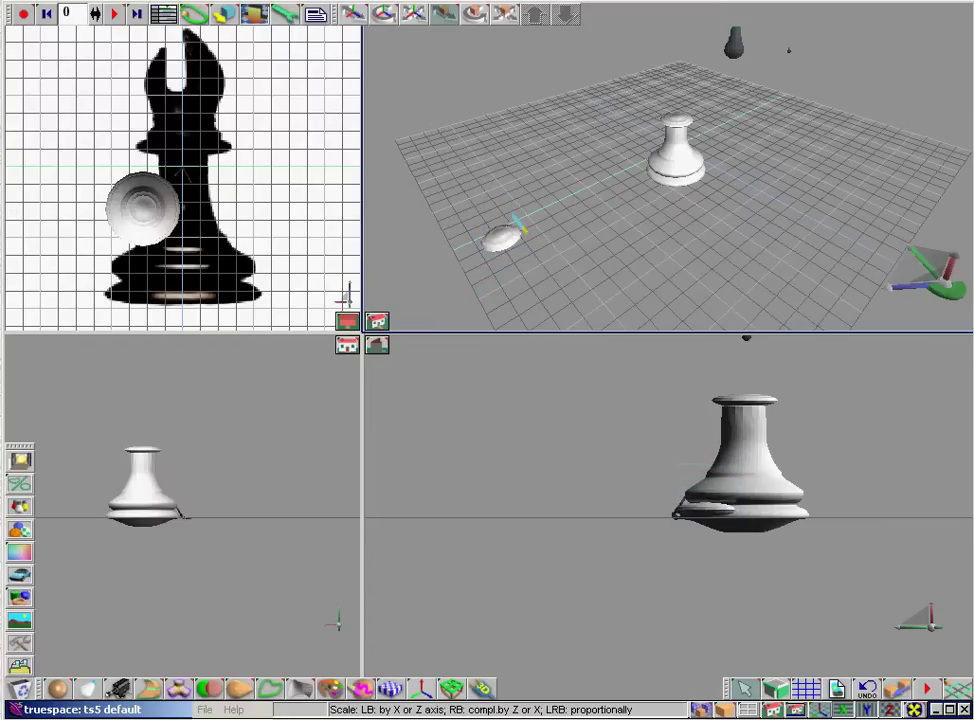
key(m)
mouse_move(177, 173)
mouse_down()
mouse_move(150, 176)
mouse_move(165, 182)
mouse_up()
right_drag(165, 182, 165, 110)
drag(72, 221, 143, 221)
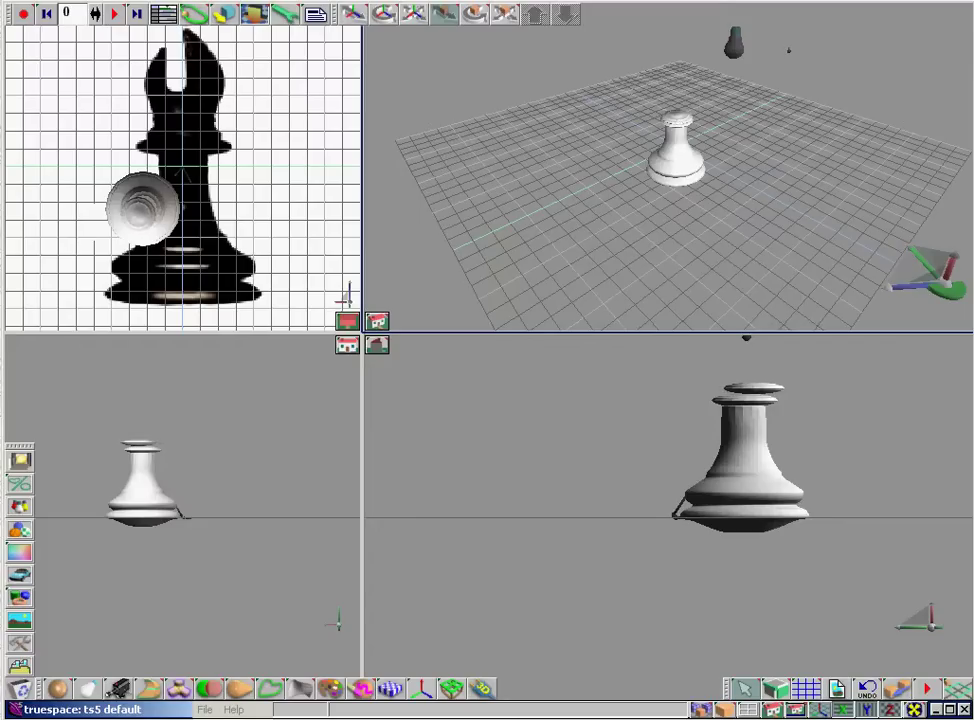
drag(103, 160, 117, 151)
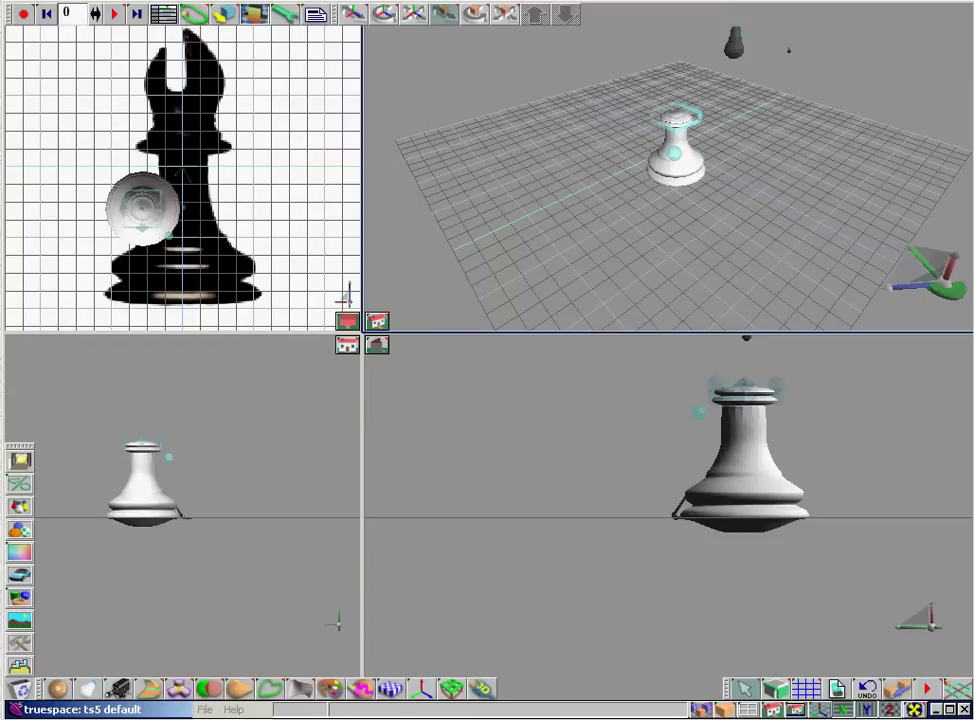
Add a cylinder, scale it down to slightly narrower than the collars and centre it on top of the upper collar
drag(58, 688, 58, 620)
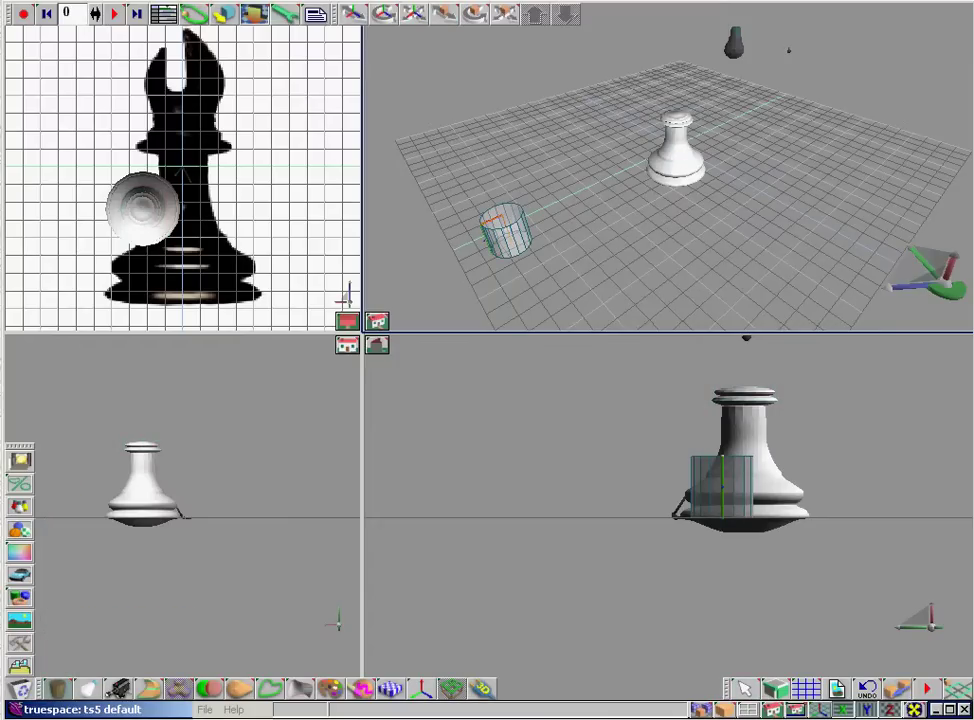
mouse_move(505, 230)
mouse_down()
mouse_move(610, 195)
mouse_move(552, 202)
mouse_move(556, 222)
mouse_up()
key(s)
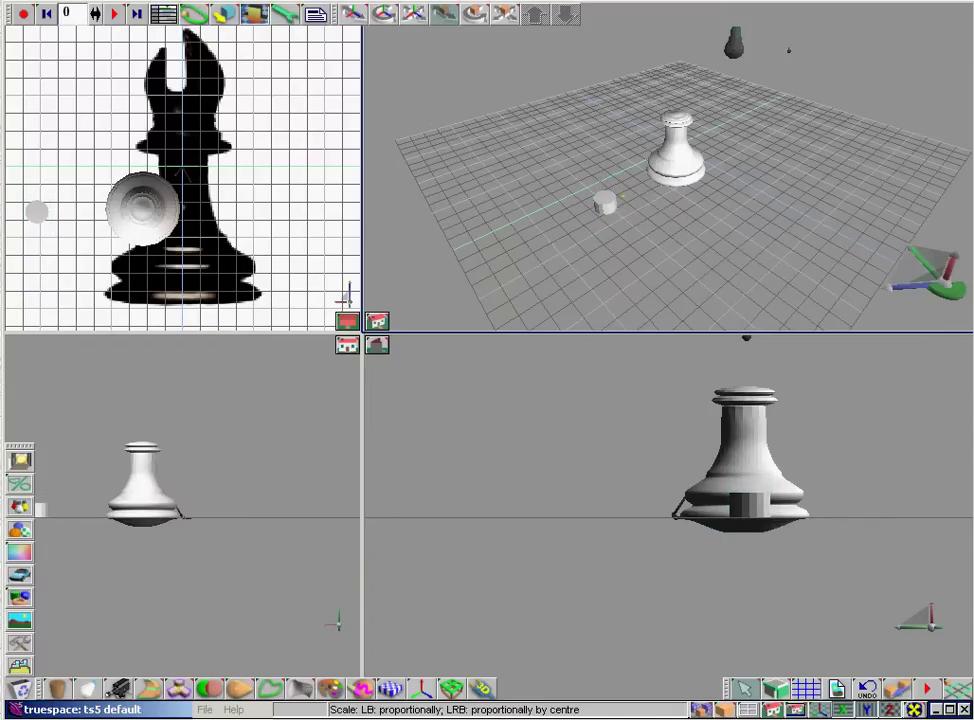
drag(600, 200, 598, 138)
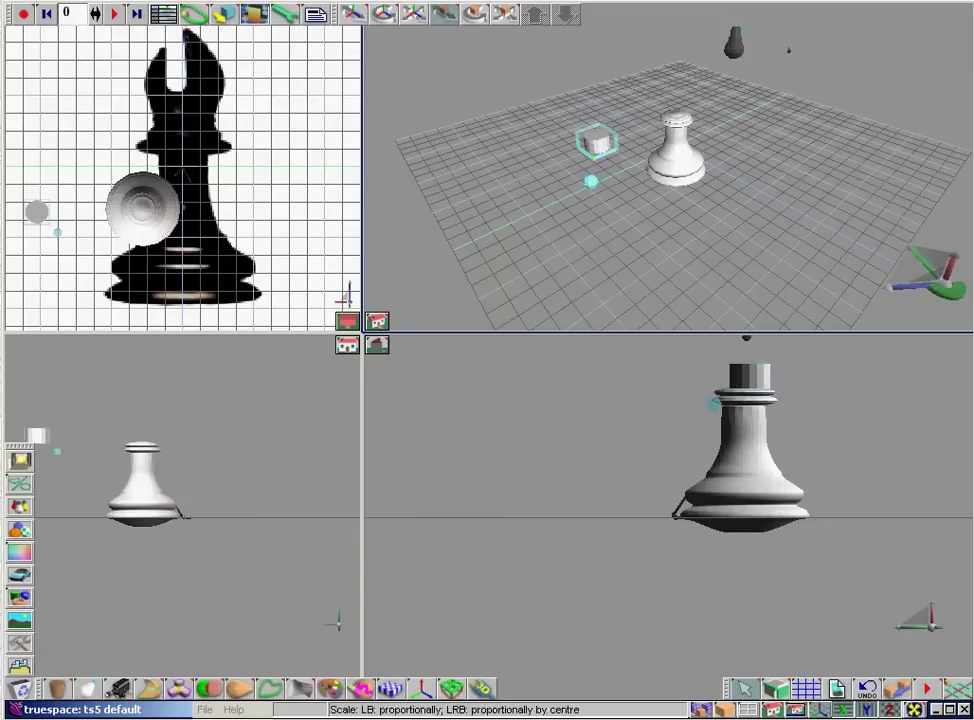
drag(589, 181, 677, 157)
drag(580, 286, 560, 287)
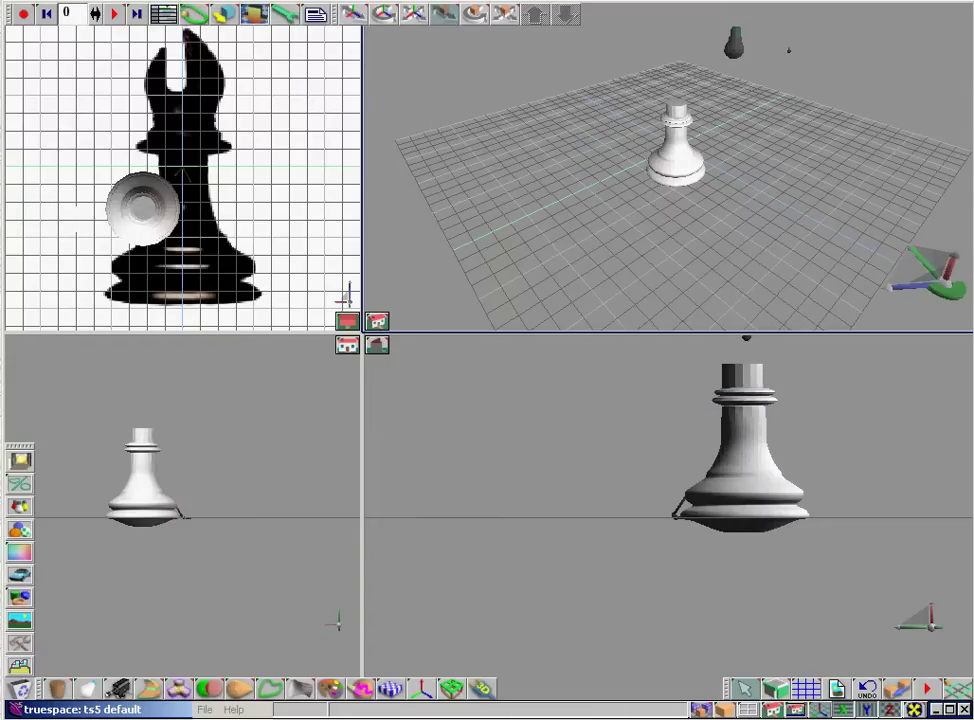
drag(566, 287, 568, 287)
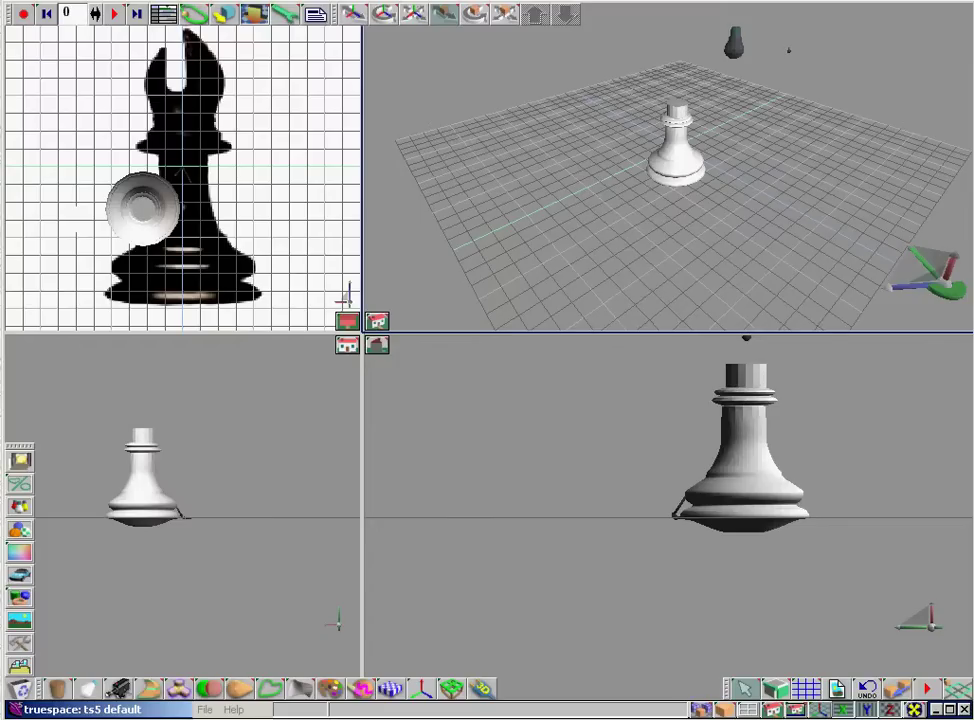
Add a sphere, flatten it into a thin disc and centre it on top of the short cylinder
drag(57, 688, 57, 490)
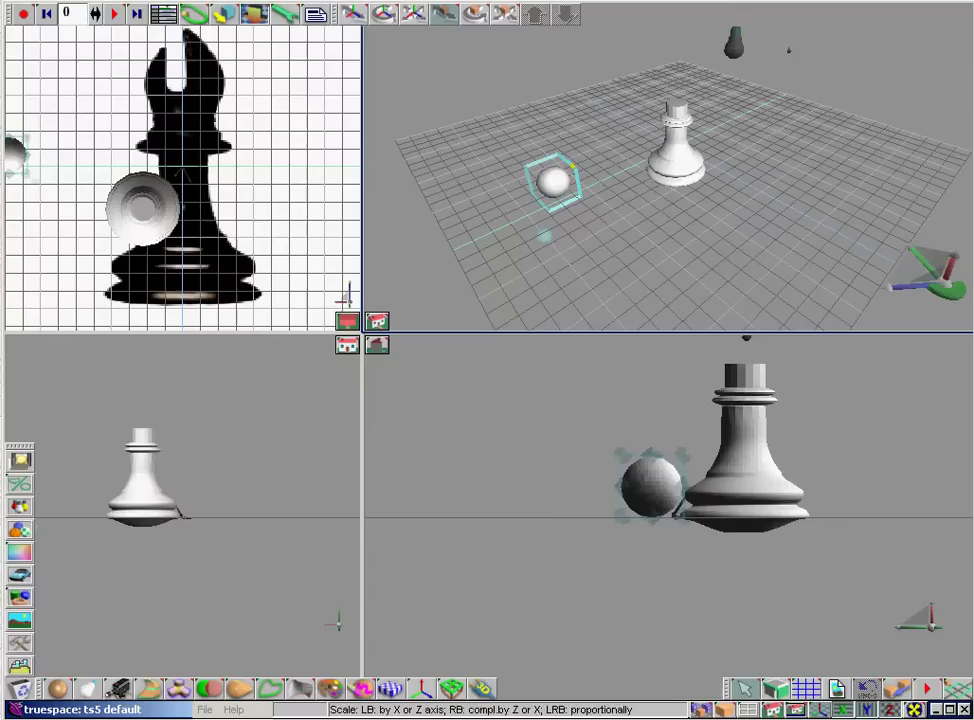
drag(650, 485, 650, 570)
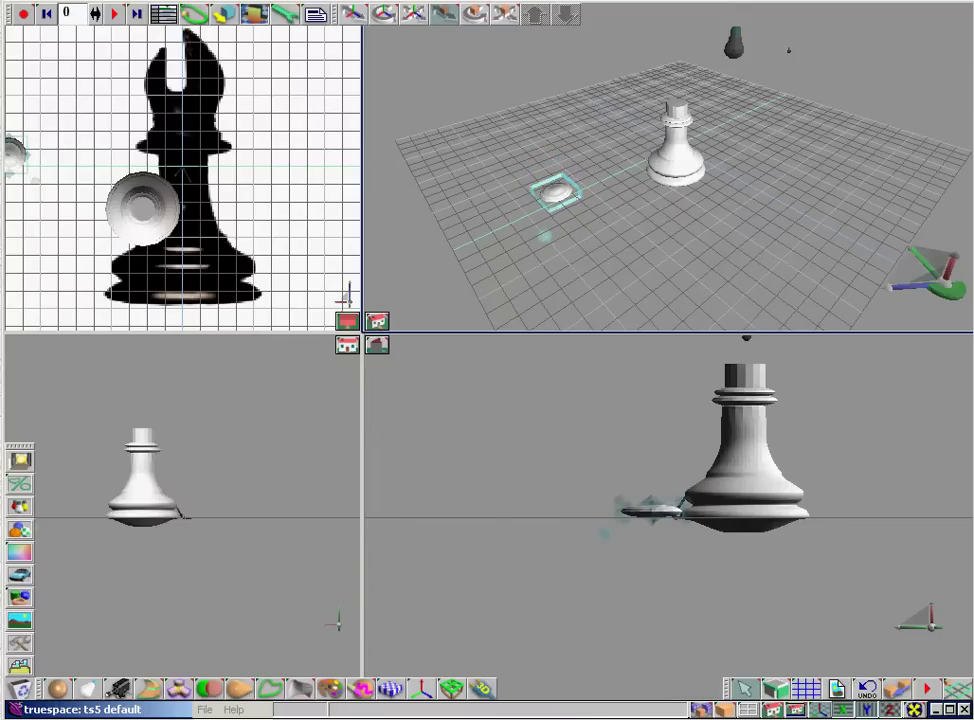
drag(490, 389, 575, 388)
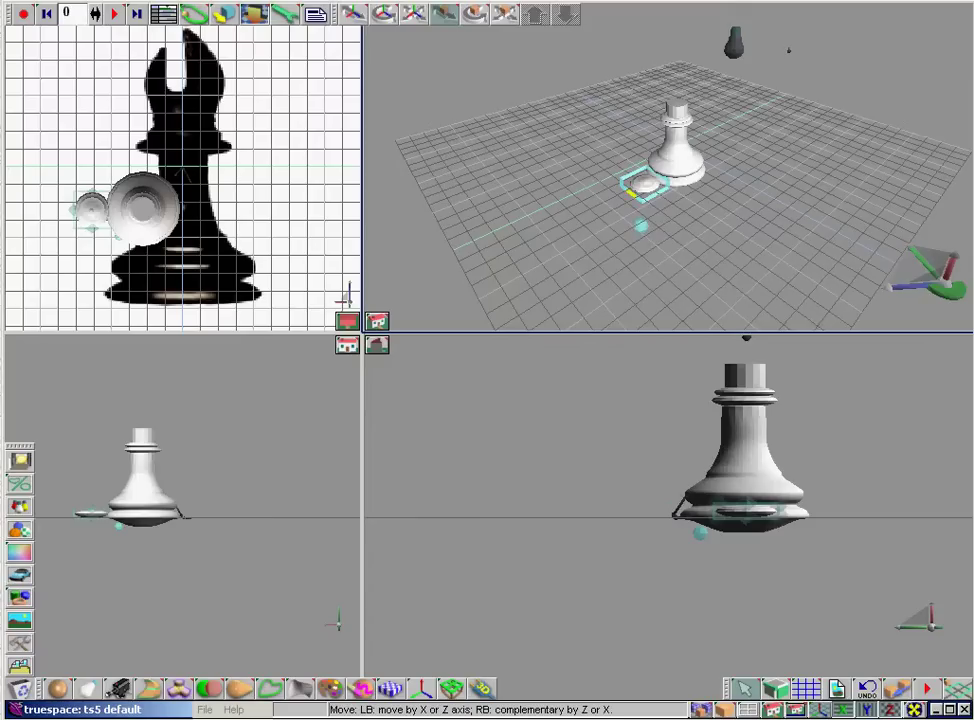
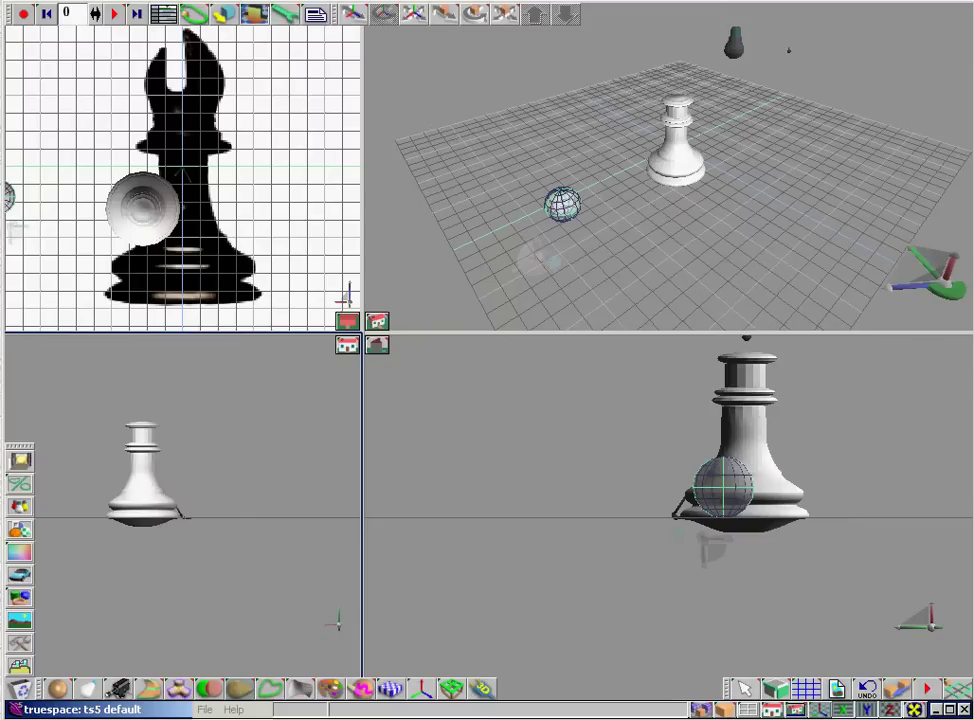
Add another sphere and deform it into the bishop's head by pulling its top up to a point and its underside slightly downward
drag(180, 470, 265, 470)
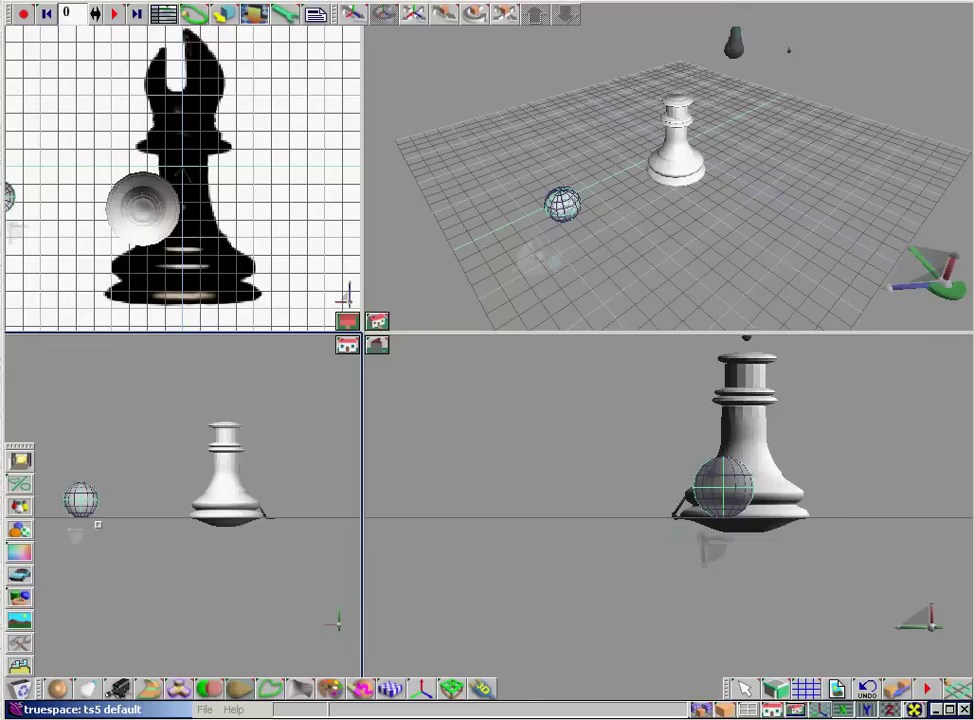
drag(545, 418, 550, 332)
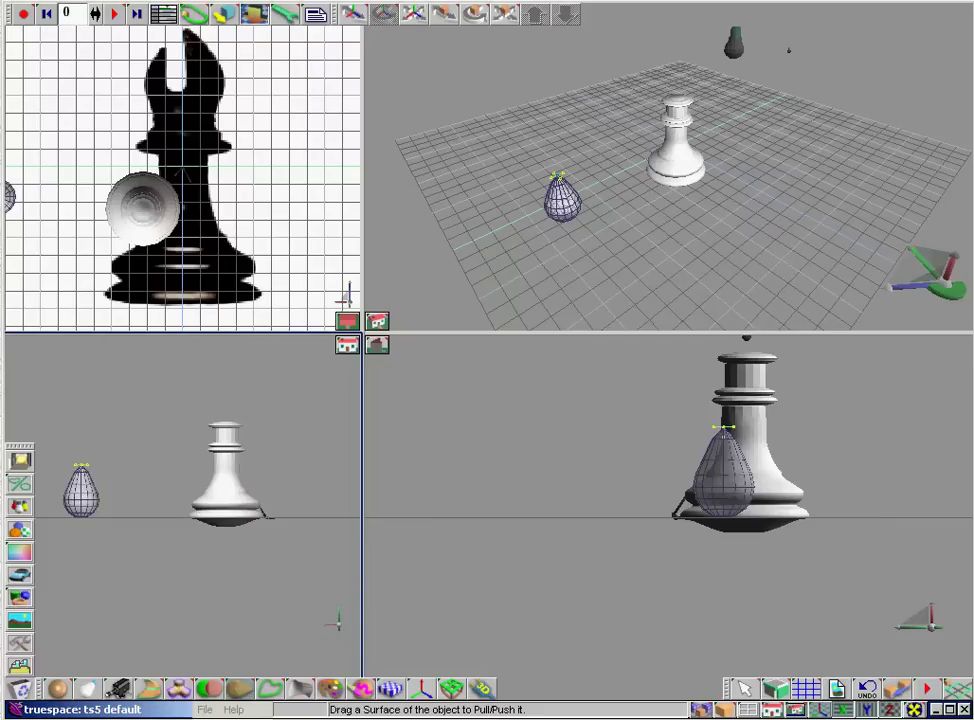
key(Escape)
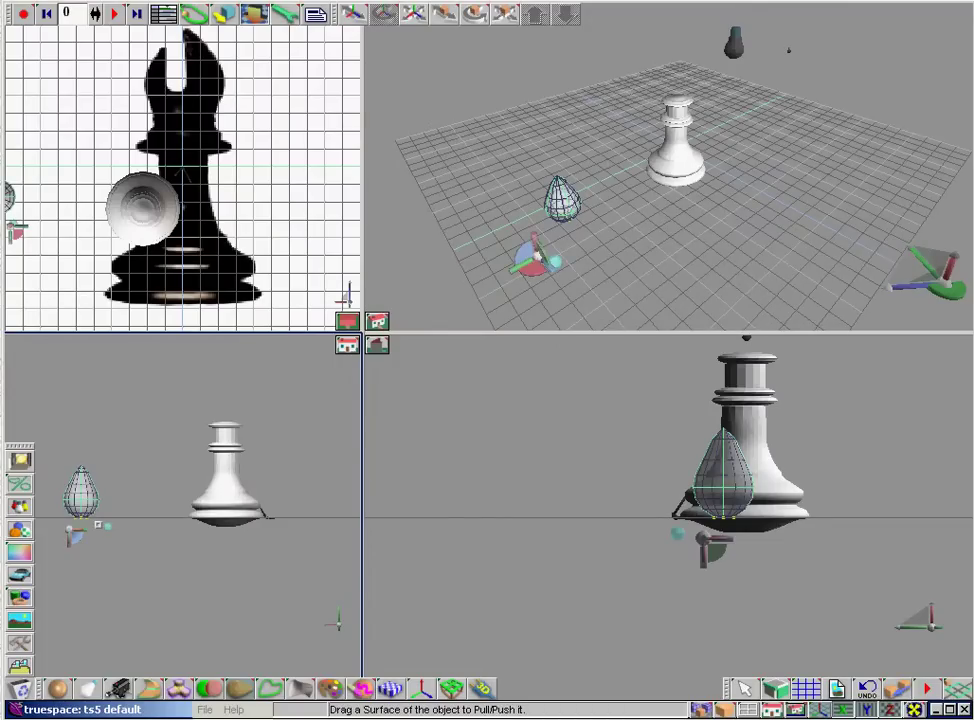
key(Escape)
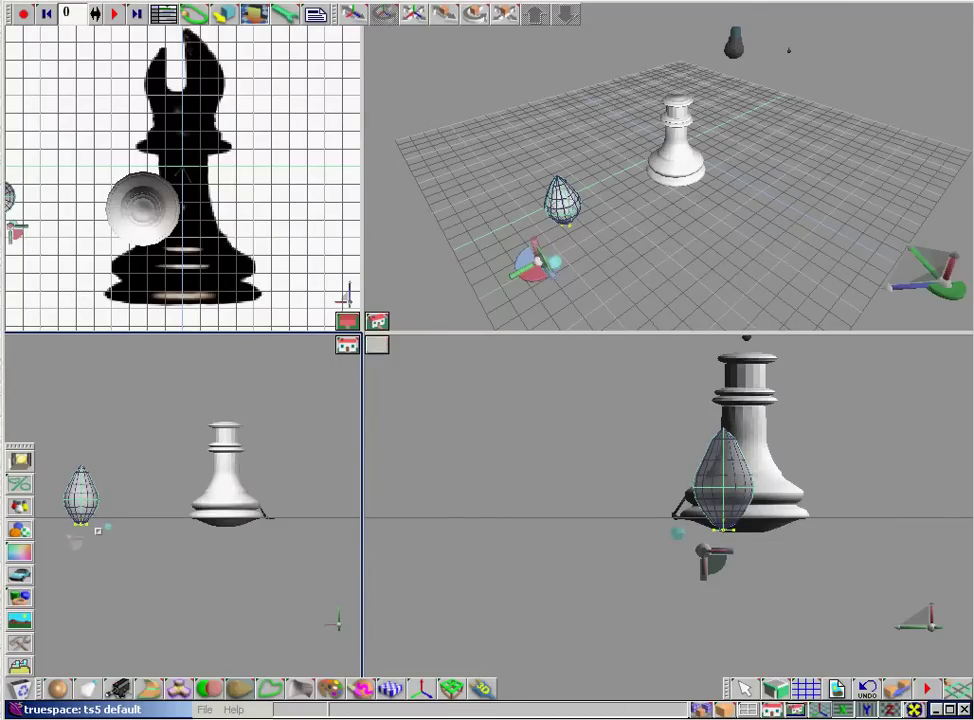
Stack the pointed head centred on the uppermost disc, lower it slightly into place and reduce its height a little
drag(563, 205, 688, 92)
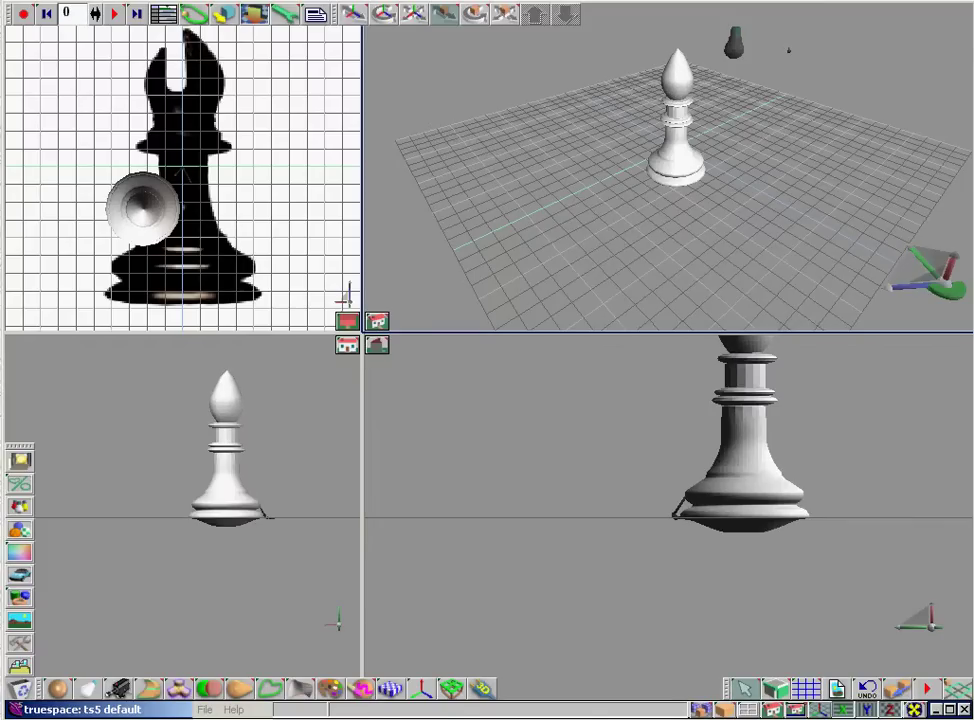
click(676, 72)
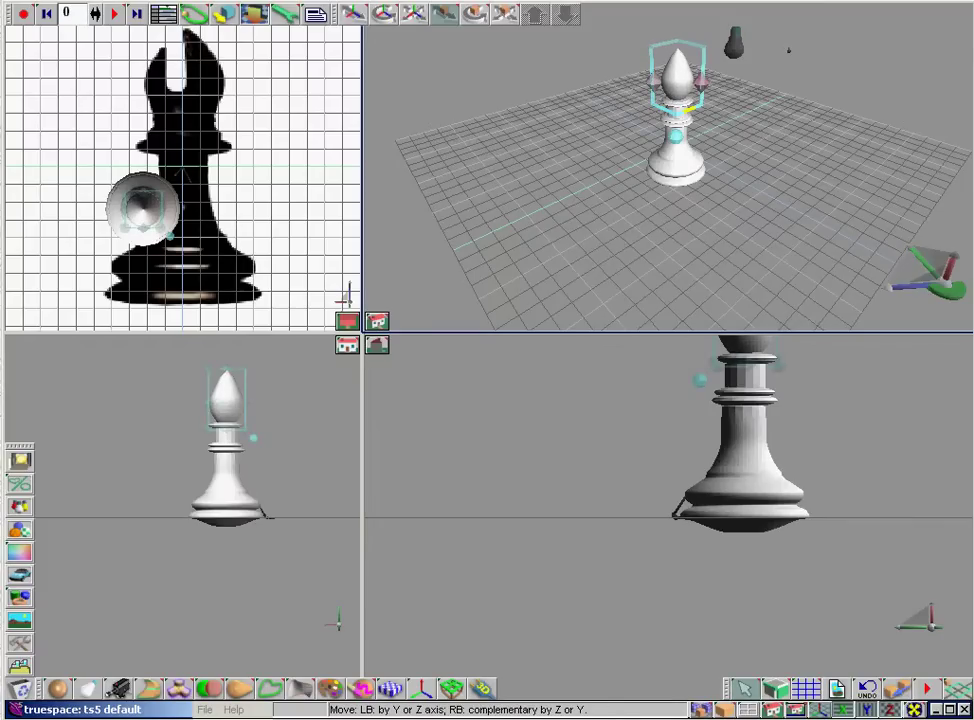
click(690, 106)
click(676, 72)
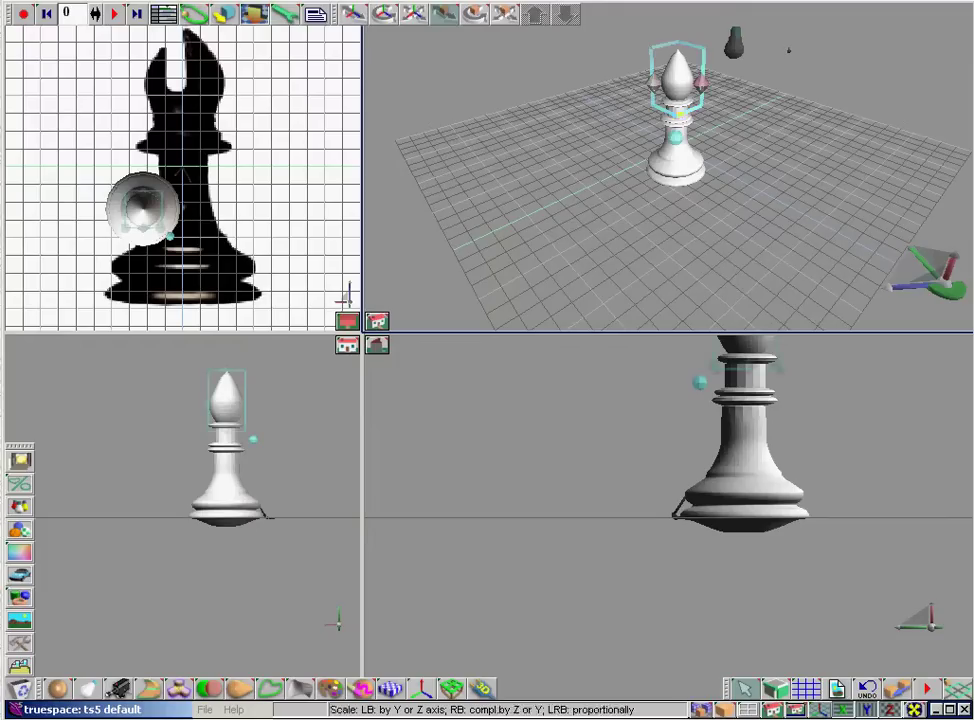
drag(678, 44, 703, 65)
Add a rounded cylinder, flatten it into a small cap and centre it over the tip of the bishop's head
drag(58, 688, 57, 552)
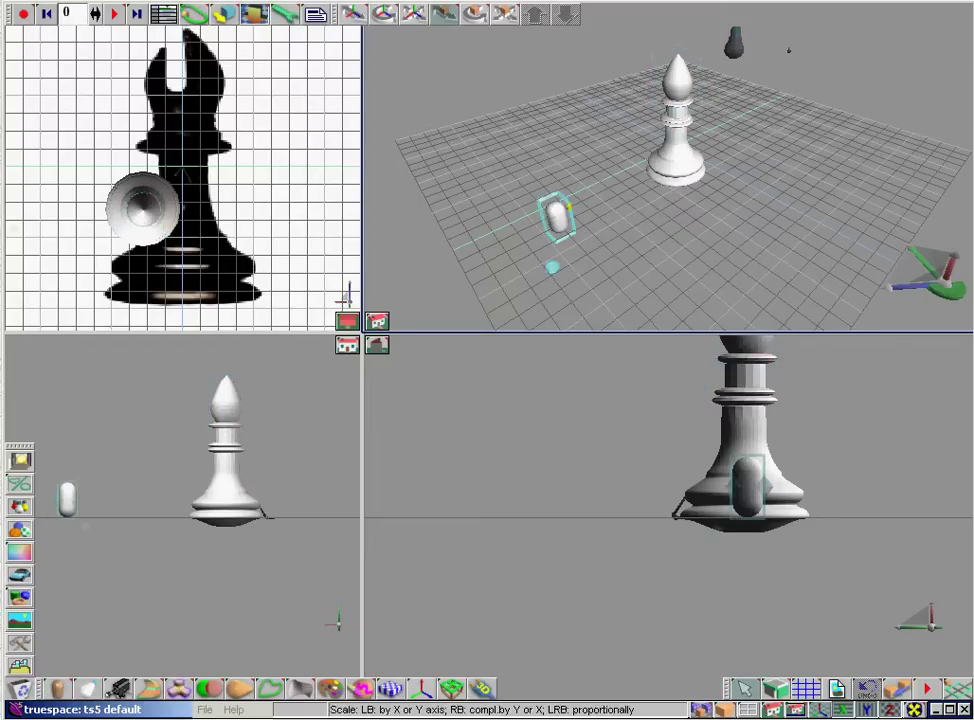
click(445, 12)
drag(568, 362, 568, 388)
drag(425, 173, 506, 145)
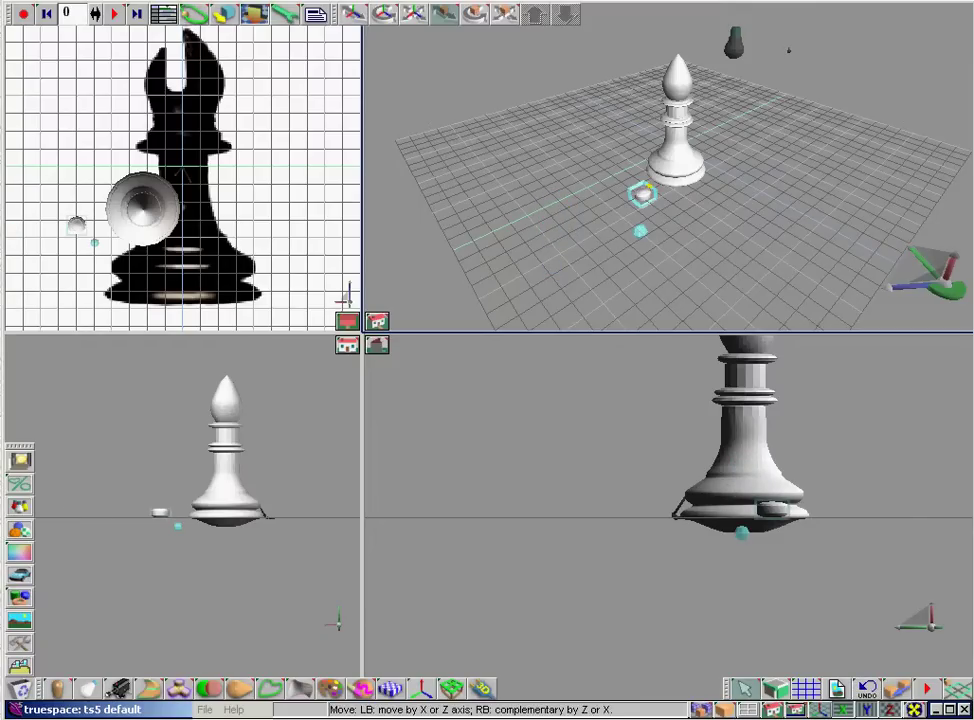
drag(588, 388, 628, 195)
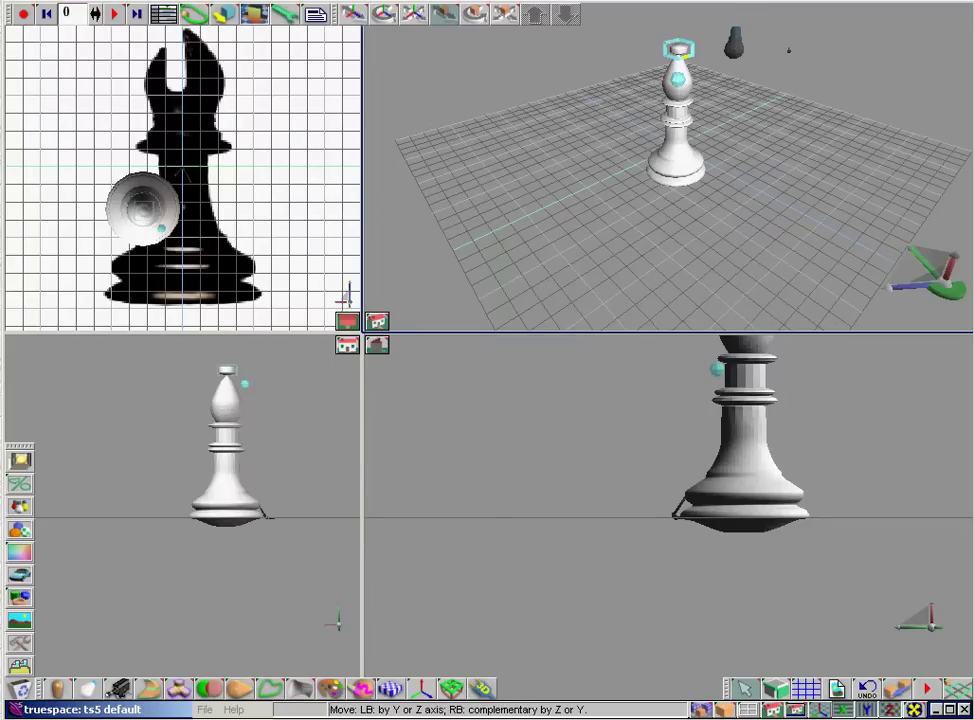
drag(686, 56, 686, 62)
click(686, 62)
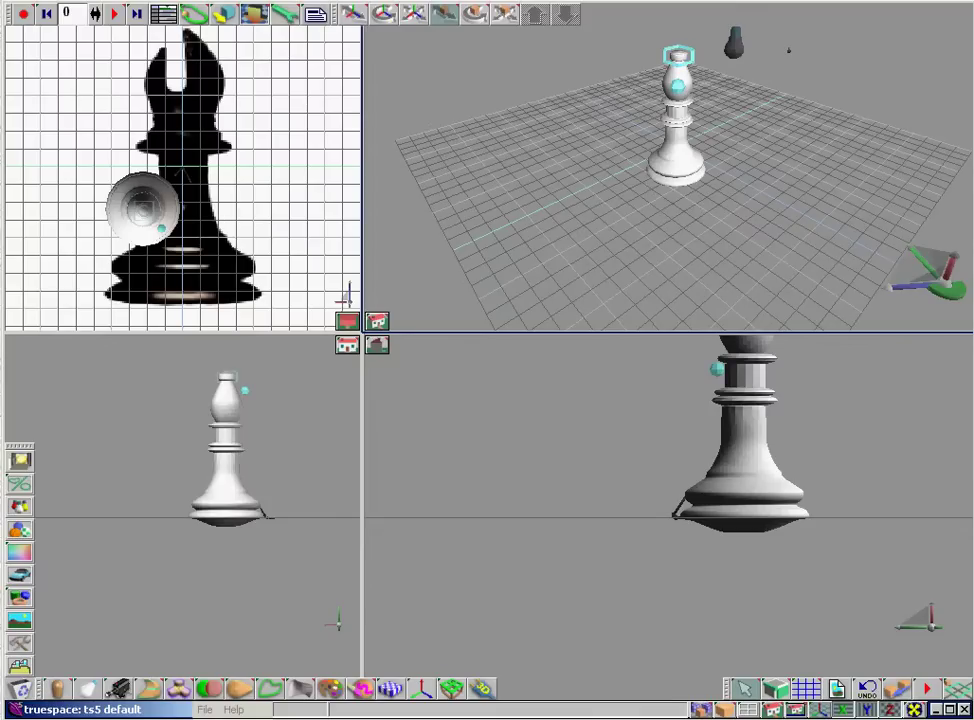
key(Escape)
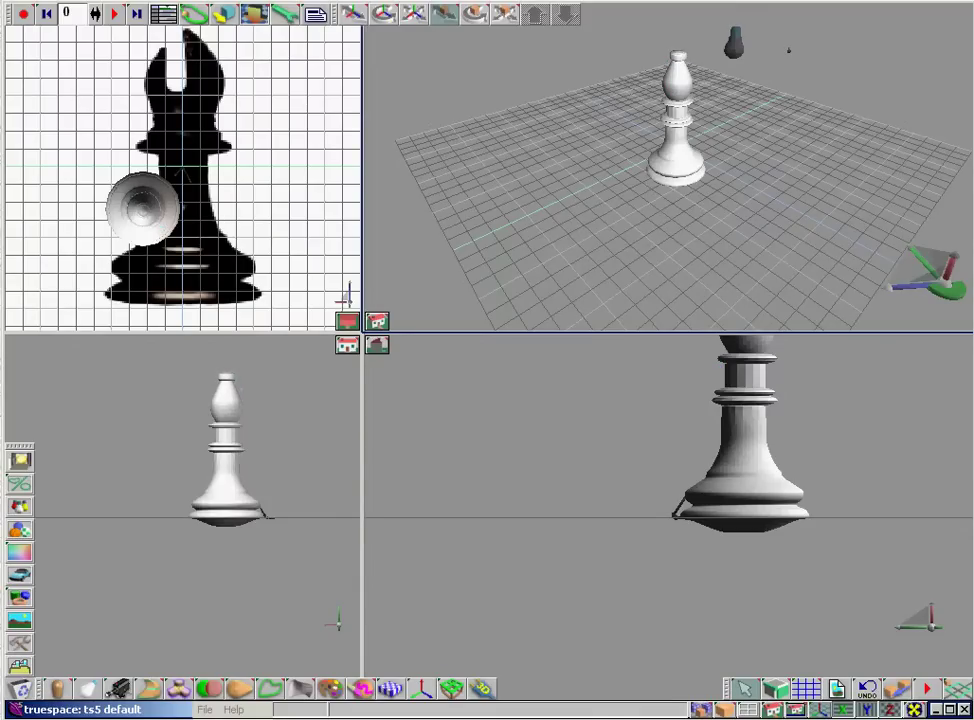
click(686, 62)
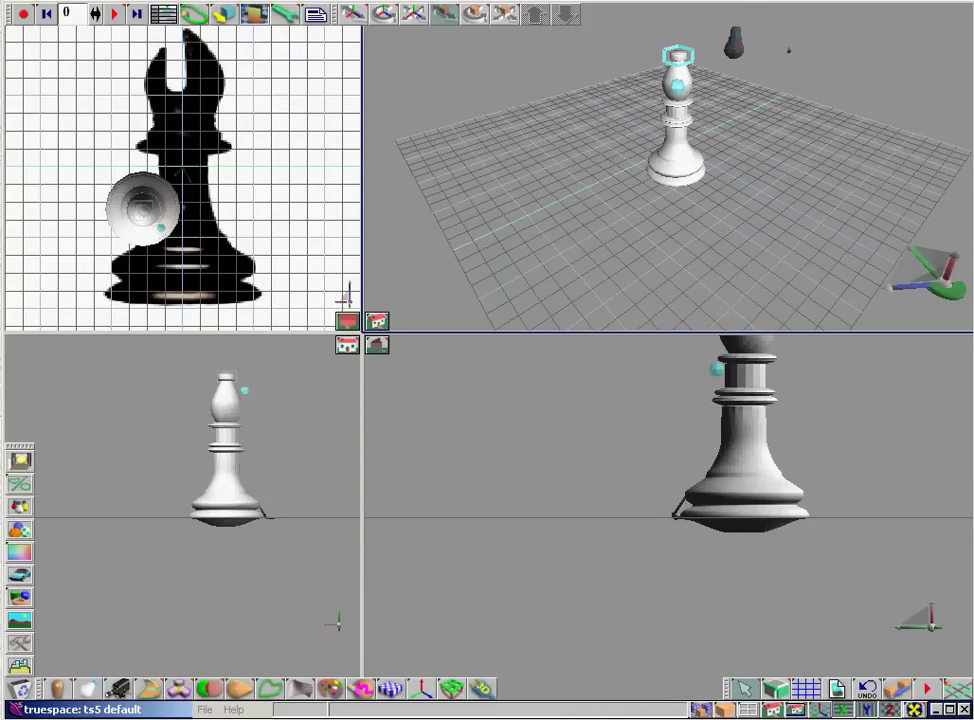
Add a cube, scale it into a thin slab, tilt it and position it so it cuts diagonally into one side of the head
drag(60, 688, 58, 495)
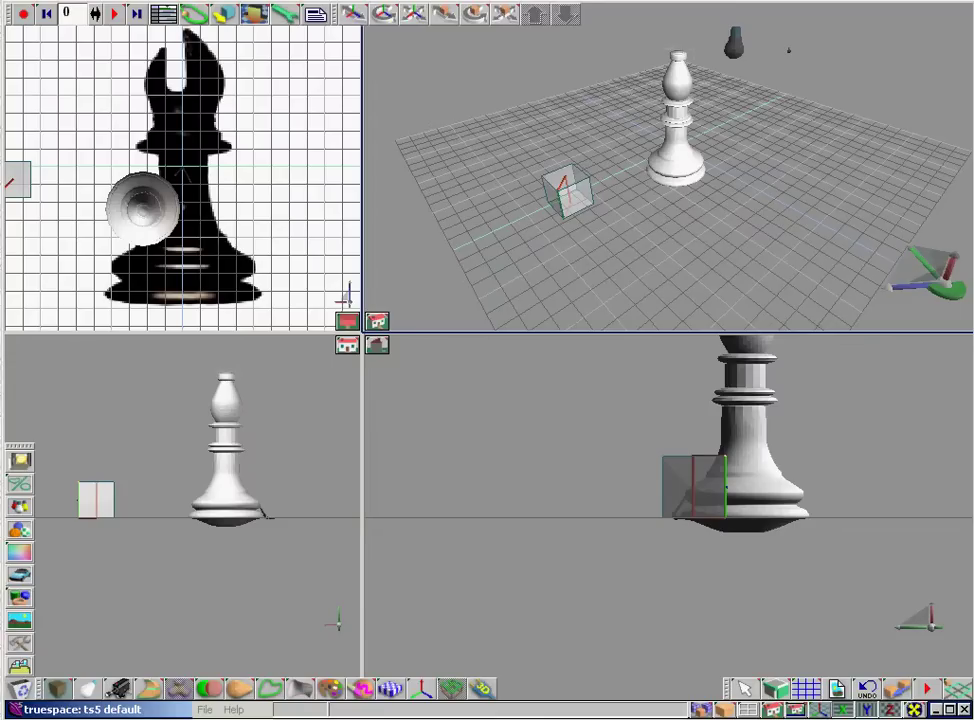
click(444, 13)
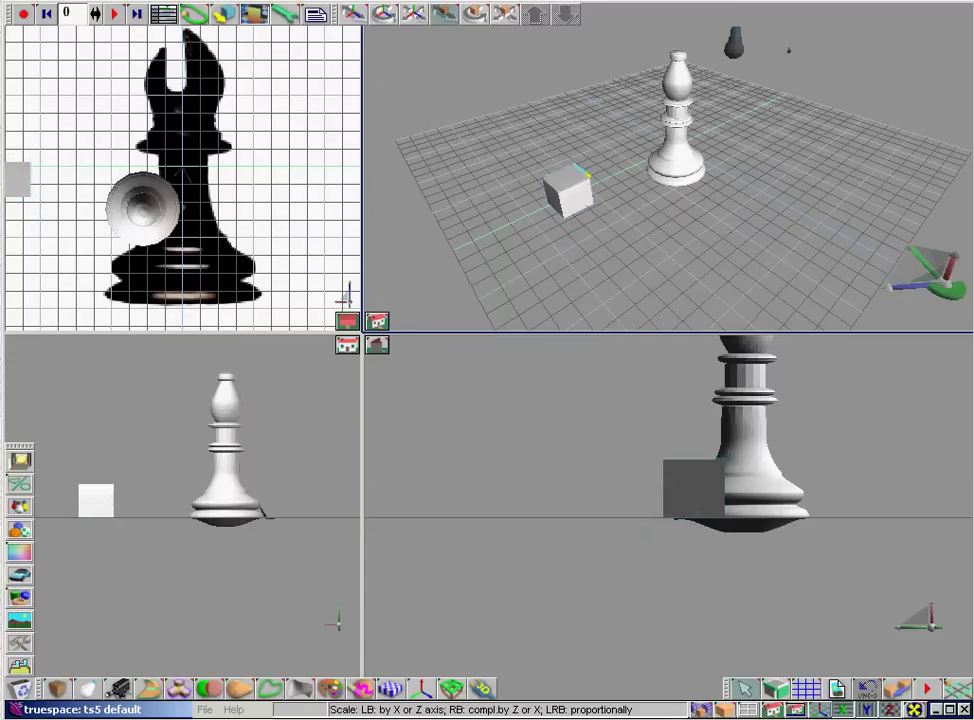
drag(450, 147, 425, 147)
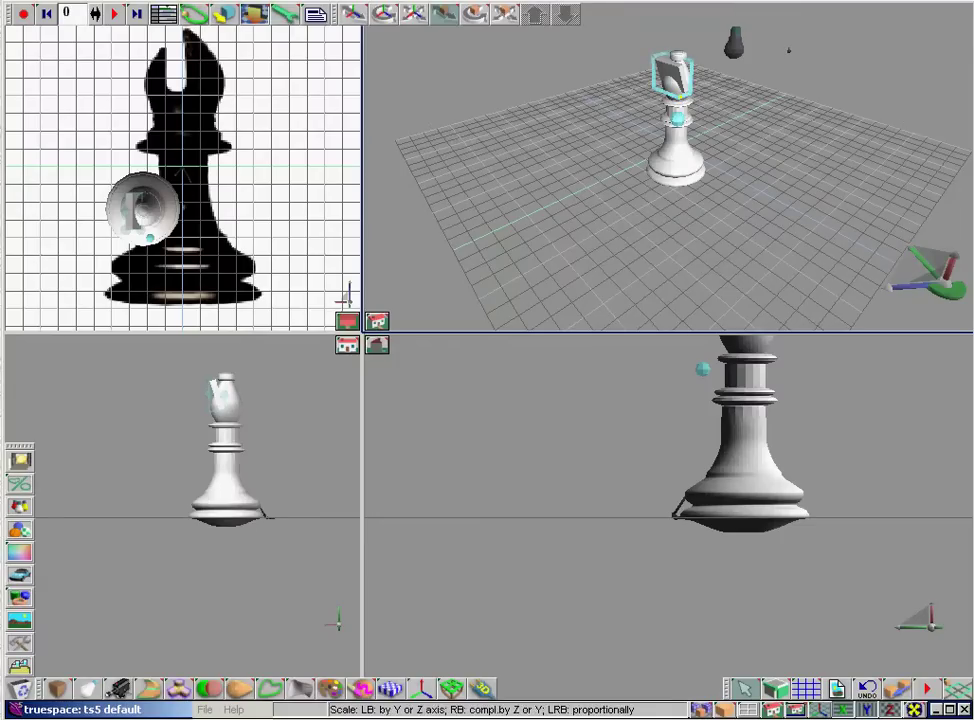
Subtract the tilted slab from the bishop's head to cut the slanted notch, deleting the head's animatable deformations
key(Right)
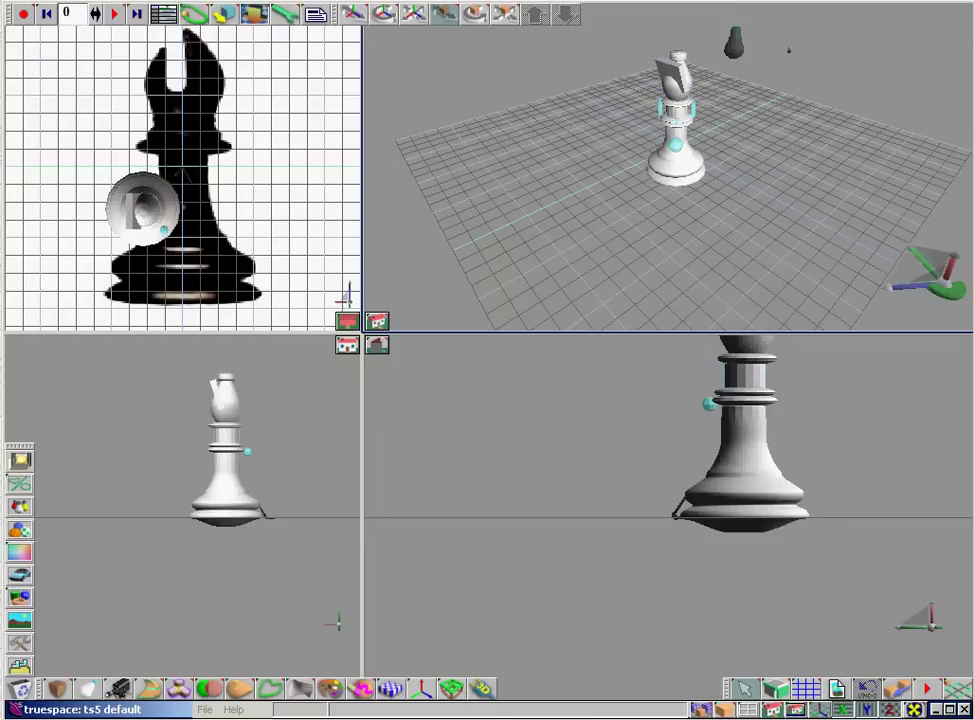
key(Left)
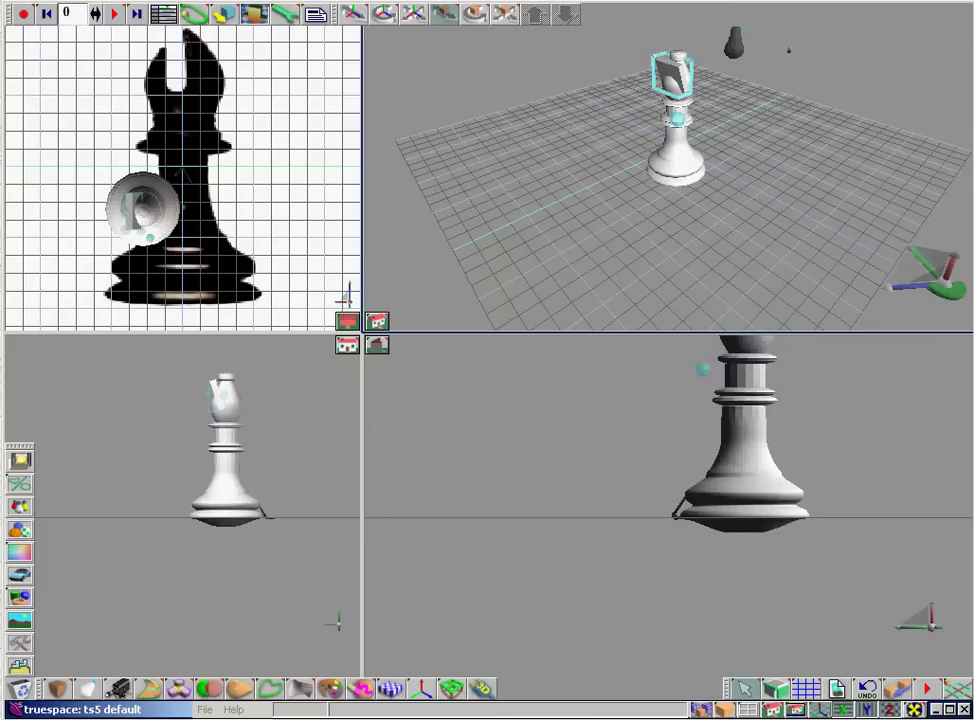
key(Left)
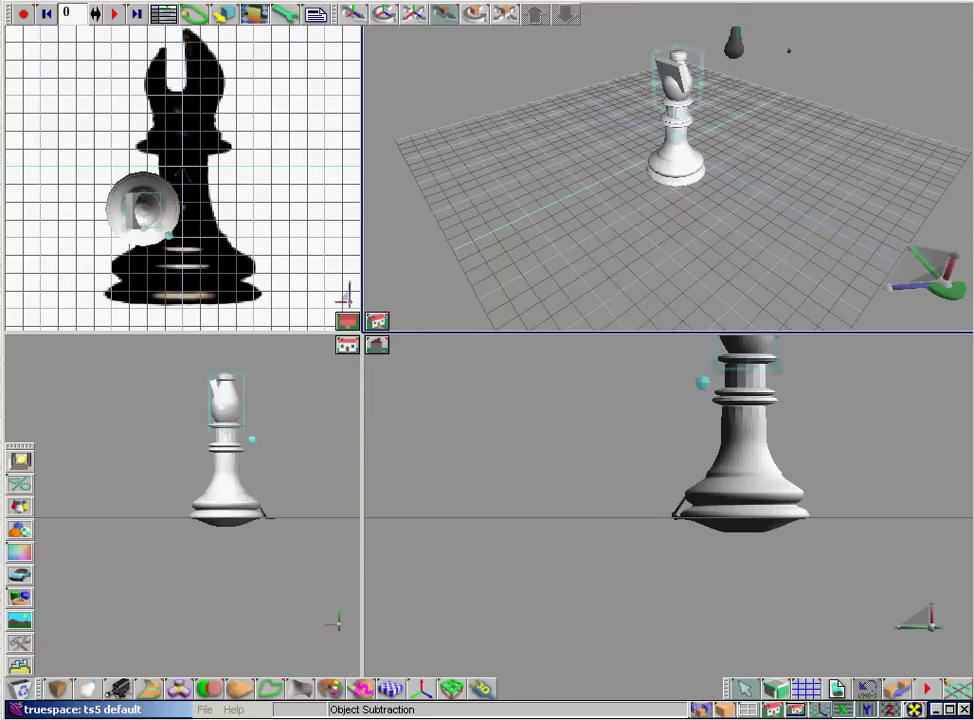
click(208, 688)
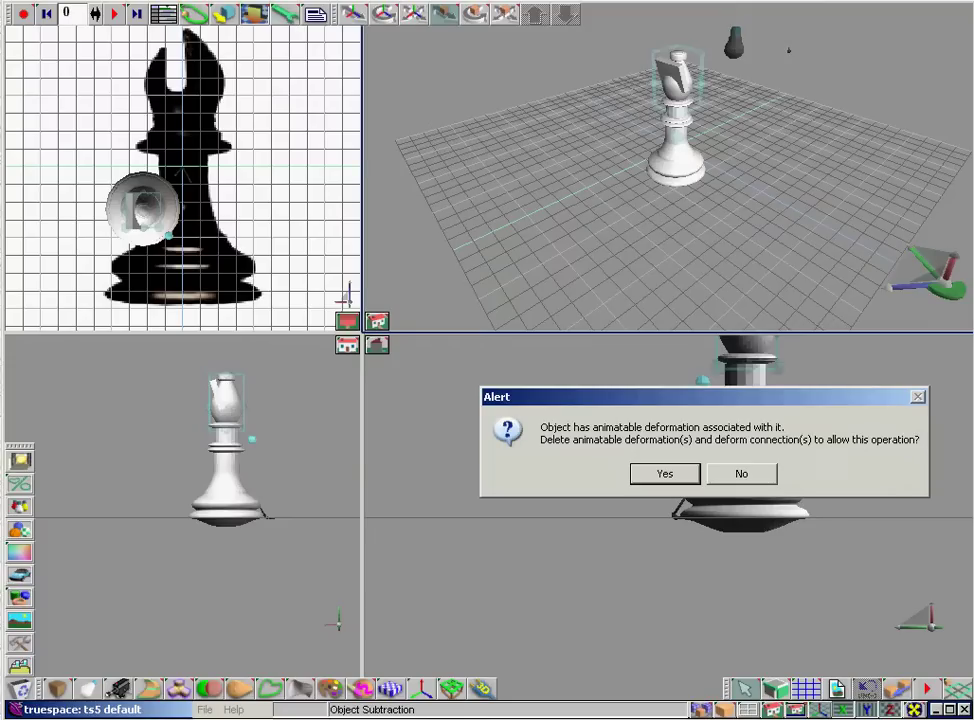
key(Return)
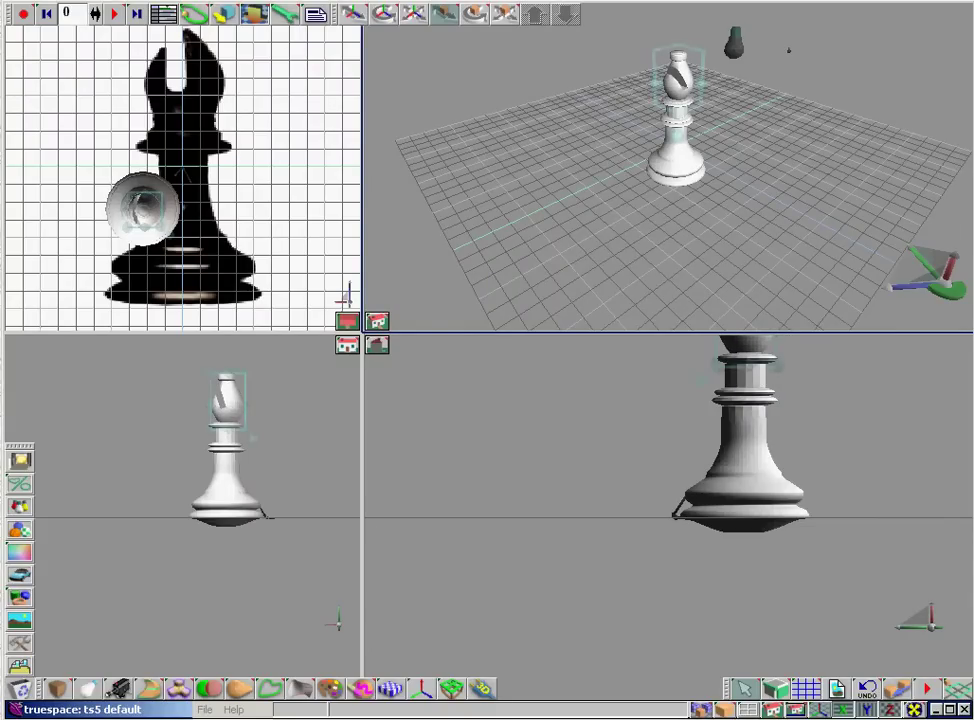
Render the whole scene in the perspective view
drag(700, 709, 700, 690)
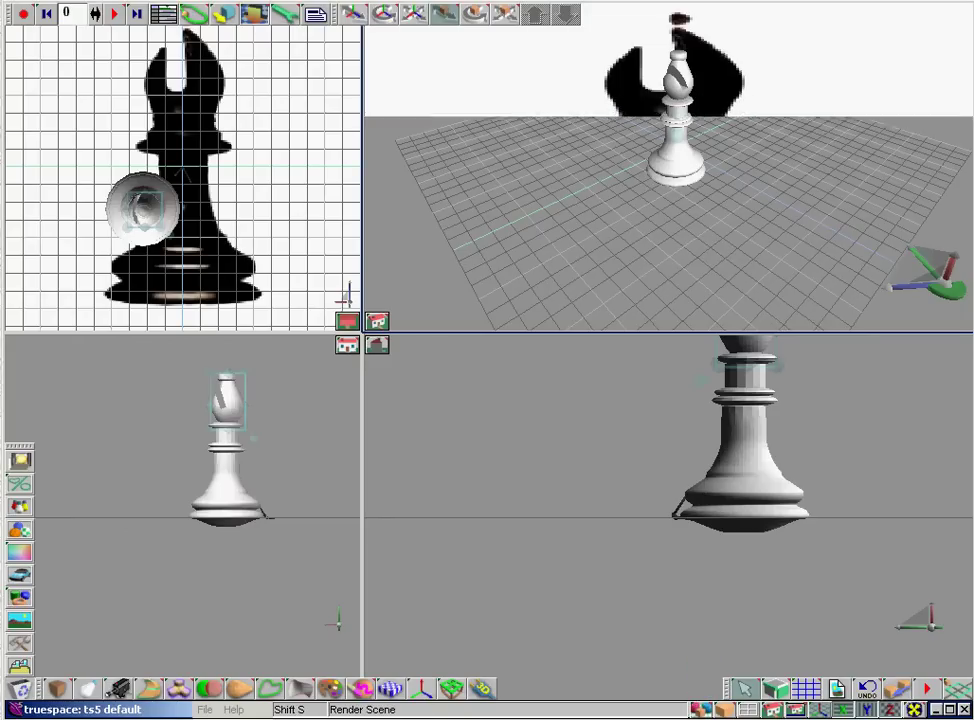